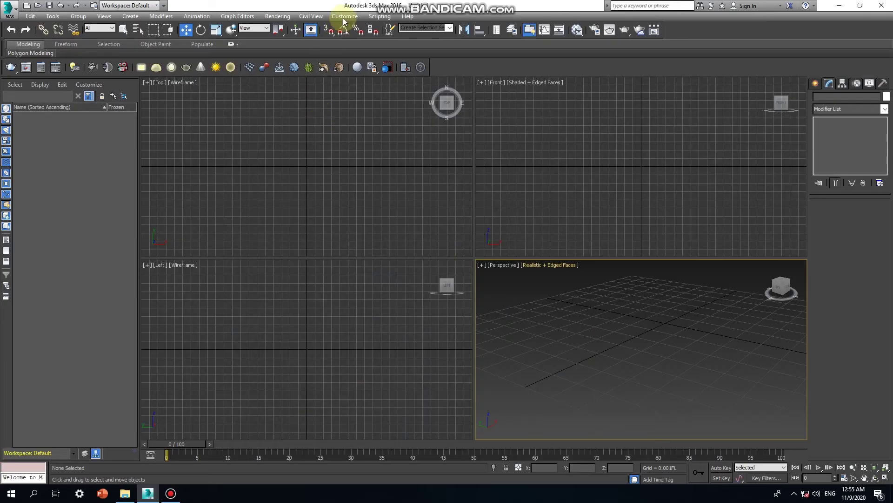
- Set the scene display units to Metric Centimeters in Units Setup
{"action": "left_click", "coordinate": [343, 16]}
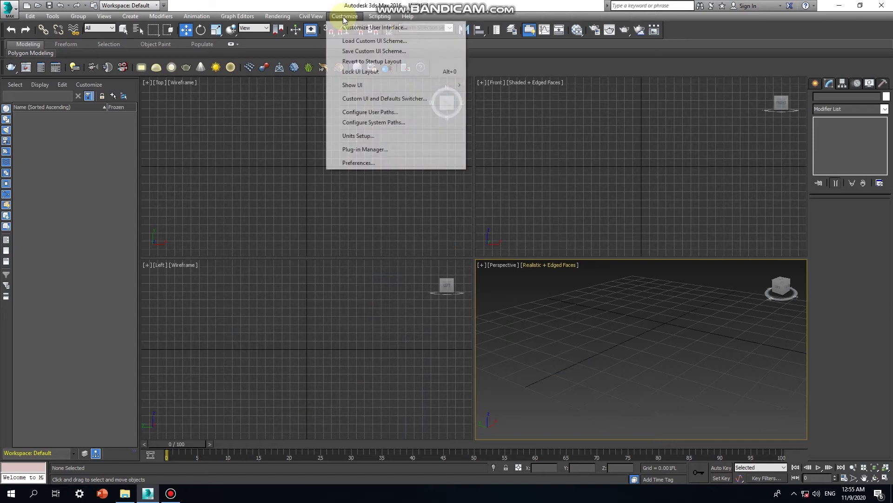
{"action": "left_click", "coordinate": [353, 136]}
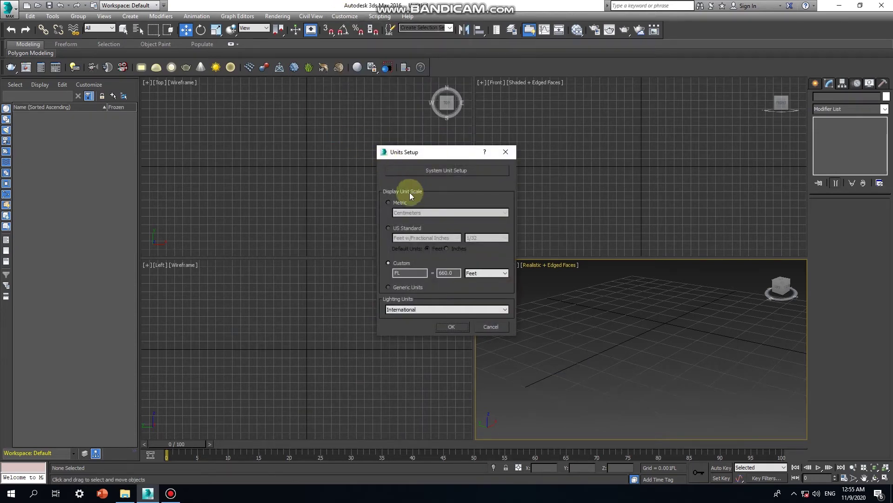
{"action": "left_click", "coordinate": [388, 202]}
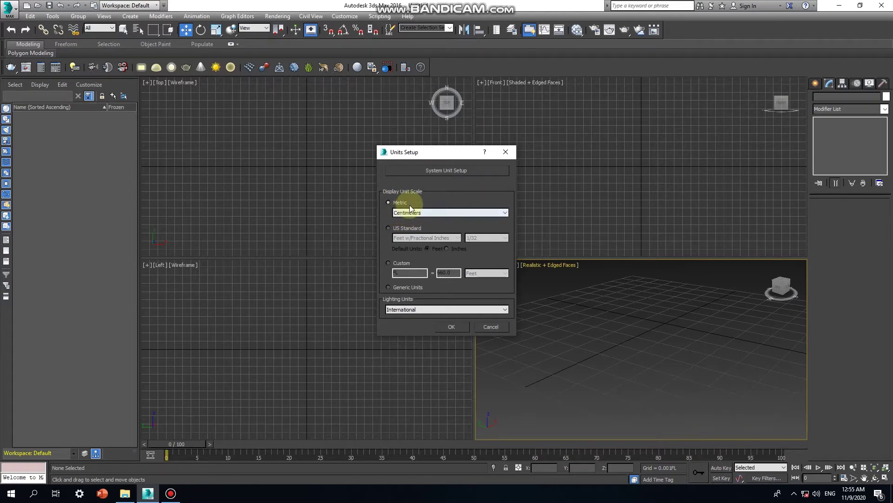
{"action": "left_click", "coordinate": [449, 328]}
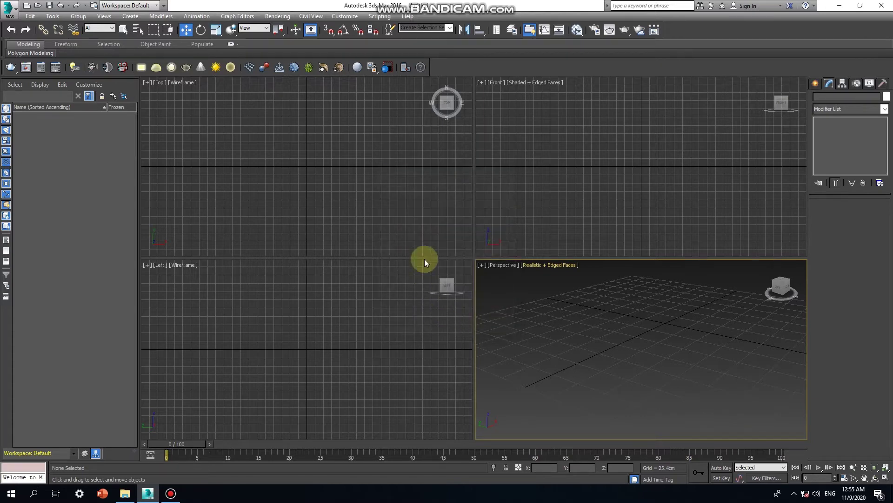
{"action": "left_click", "coordinate": [814, 85]}
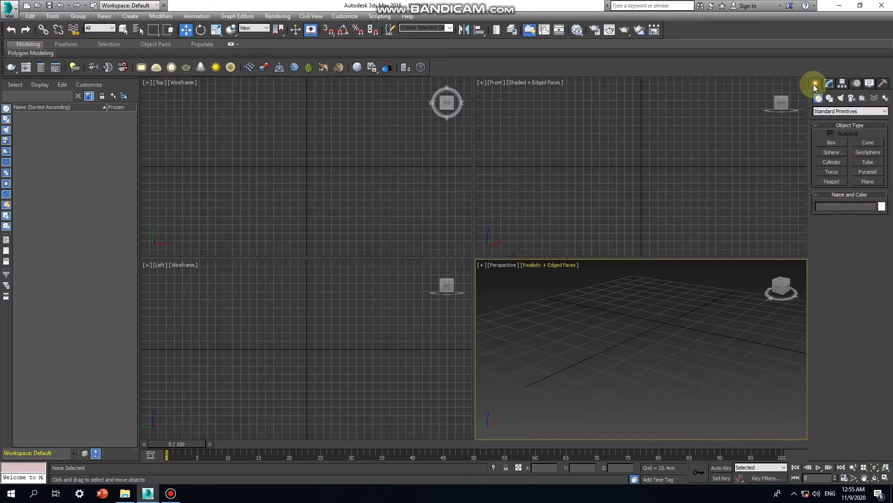
- Drag out a Plane in the Front viewport and make it blue
{"action": "left_click", "coordinate": [866, 183]}
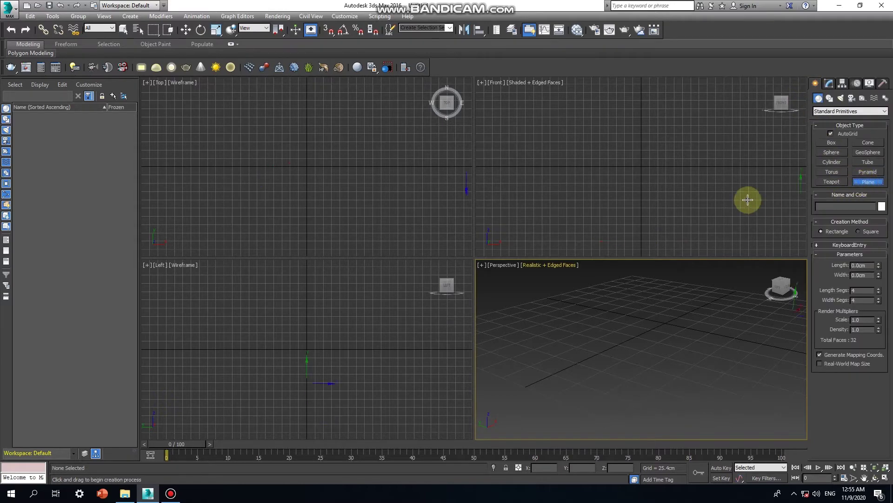
{"action": "left_click_drag", "start_coordinate": [687, 106], "coordinate": [612, 248]}
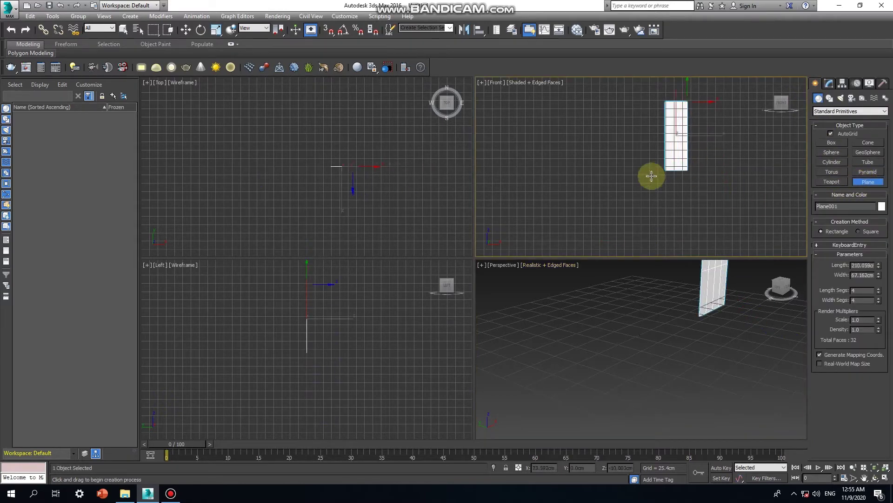
{"action": "left_click_drag", "start_coordinate": [612, 248], "coordinate": [605, 244]}
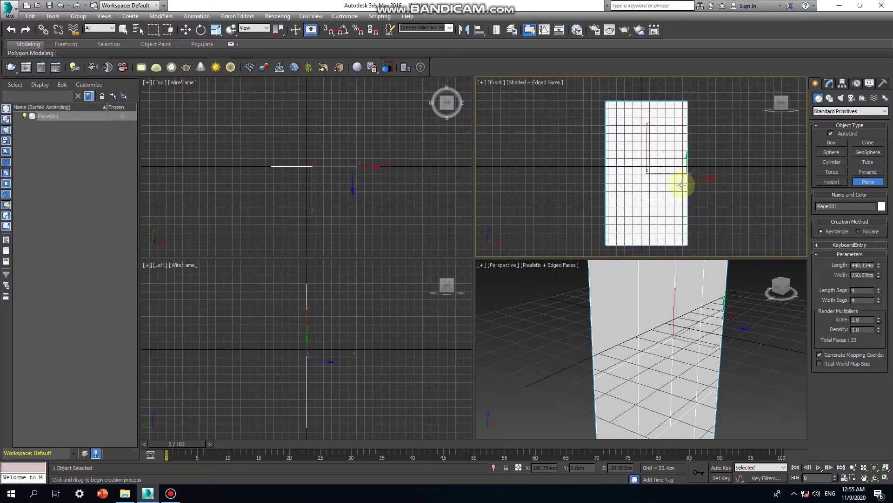
{"action": "left_click", "coordinate": [882, 207]}
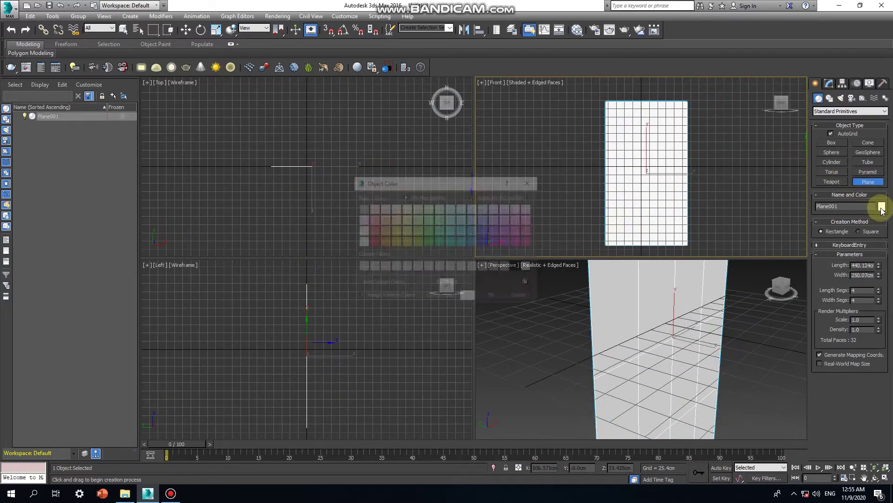
{"action": "left_click", "coordinate": [493, 297]}
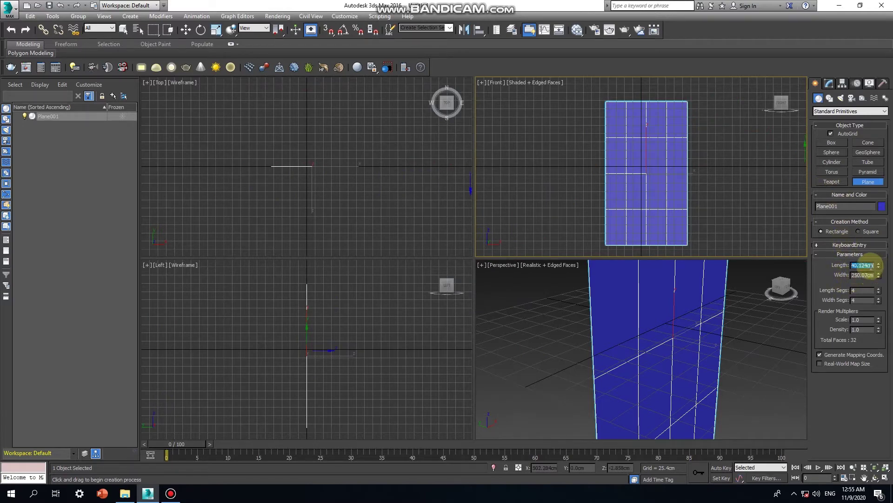
- Set the plane's Length to 16 cm and Width to 7 cm
{"action": "type", "text": "16"}
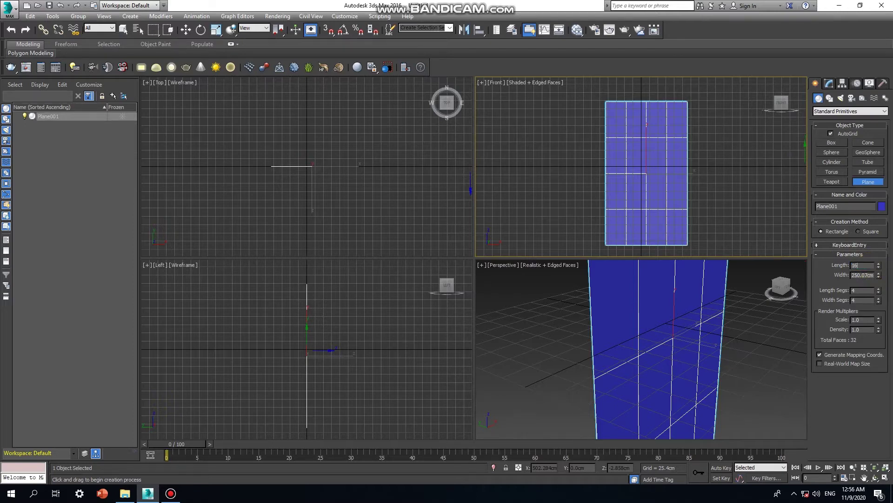
{"action": "key", "text": "Return"}
{"action": "left_click", "coordinate": [862, 275]}
{"action": "type", "text": "7"}
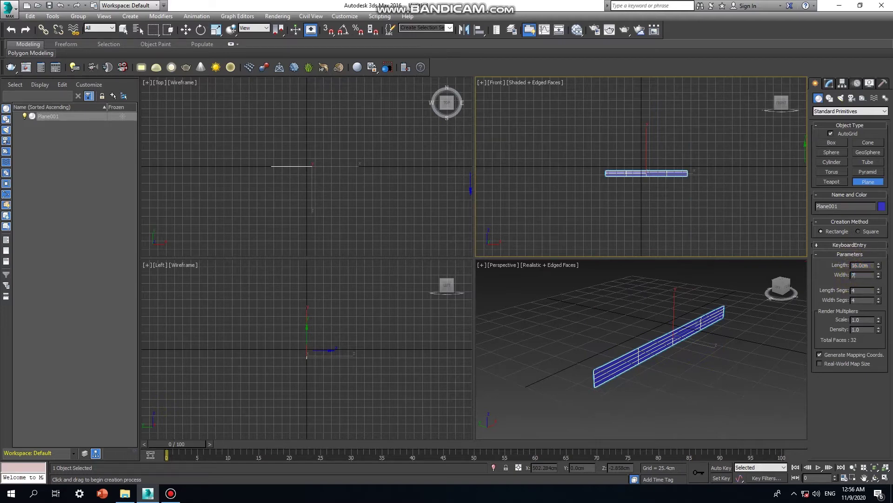
{"action": "key", "text": "Return"}
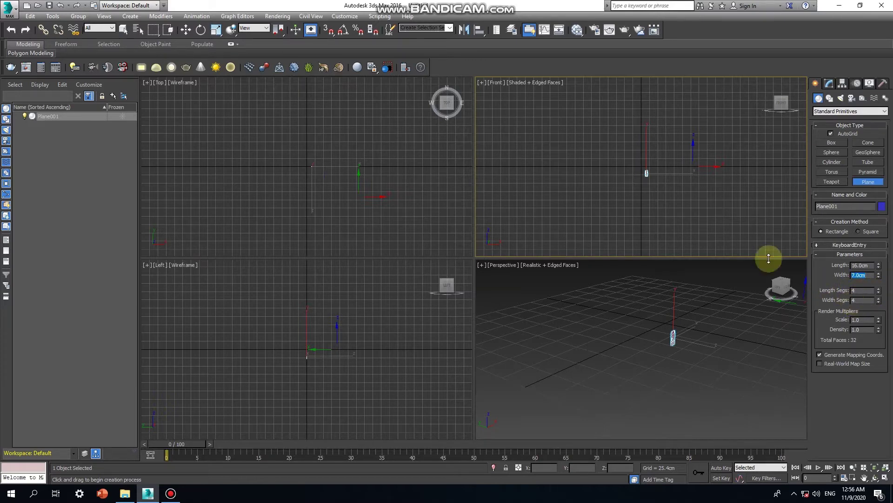
{"action": "type", "text": "2"}
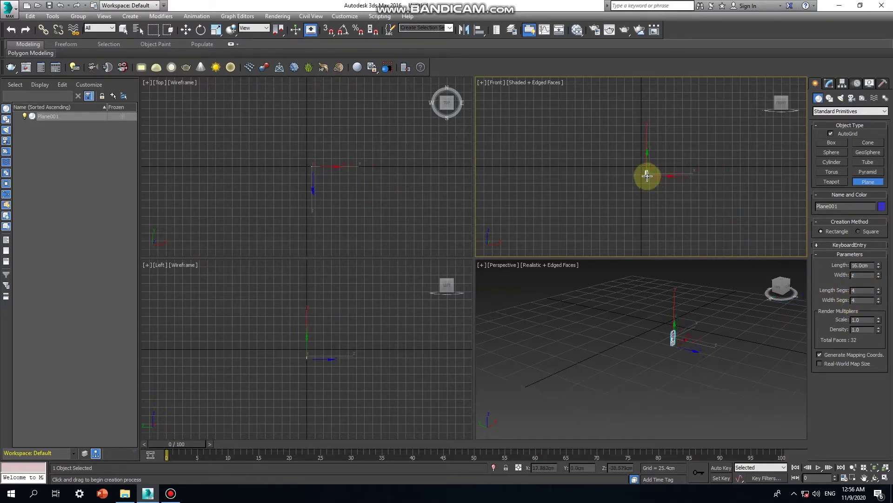
{"action": "type", "text": "wz"}
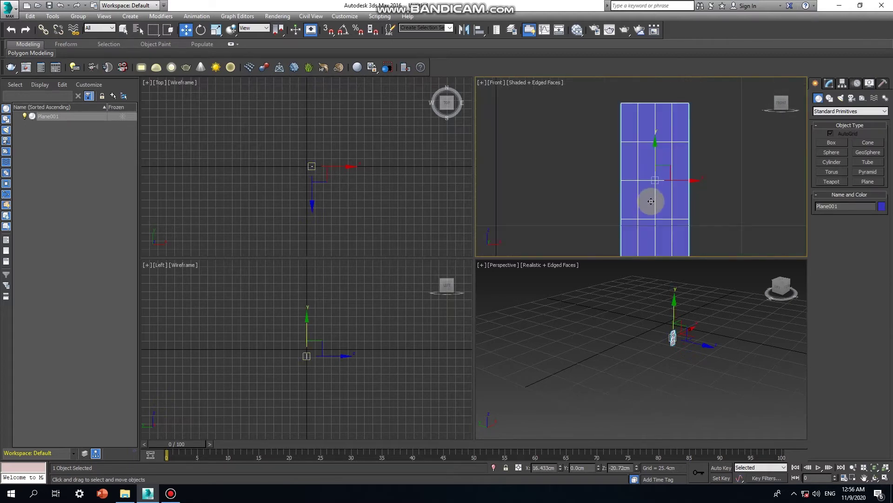
- Zero the plane's X and Z positions and move it so its bottom sits on the ground line
{"action": "scroll", "coordinate": [652, 199], "scroll_direction": "down", "scroll_amount": 2}
{"action": "scroll", "coordinate": [619, 186], "scroll_direction": "down", "scroll_amount": 2}
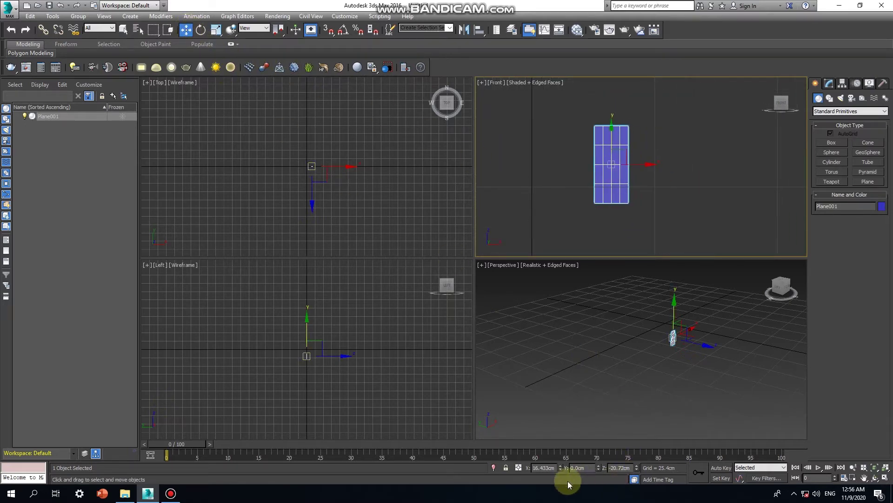
{"action": "right_click", "coordinate": [559, 467]}
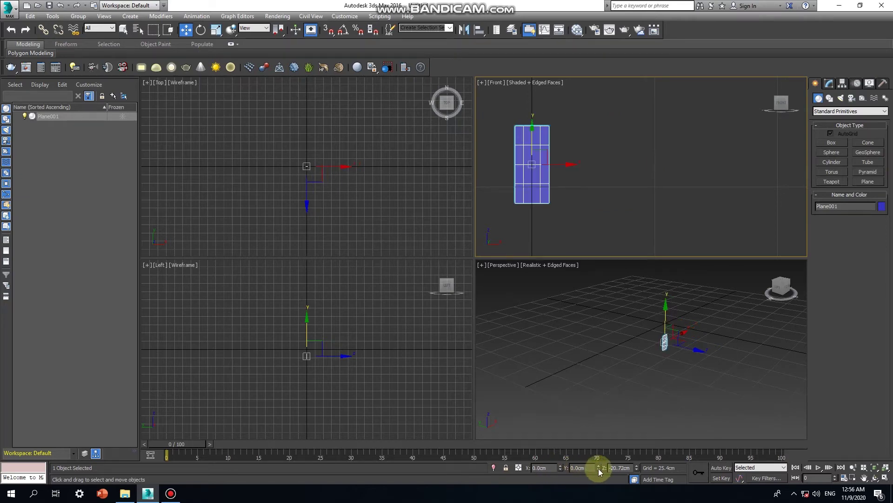
{"action": "right_click", "coordinate": [637, 467]}
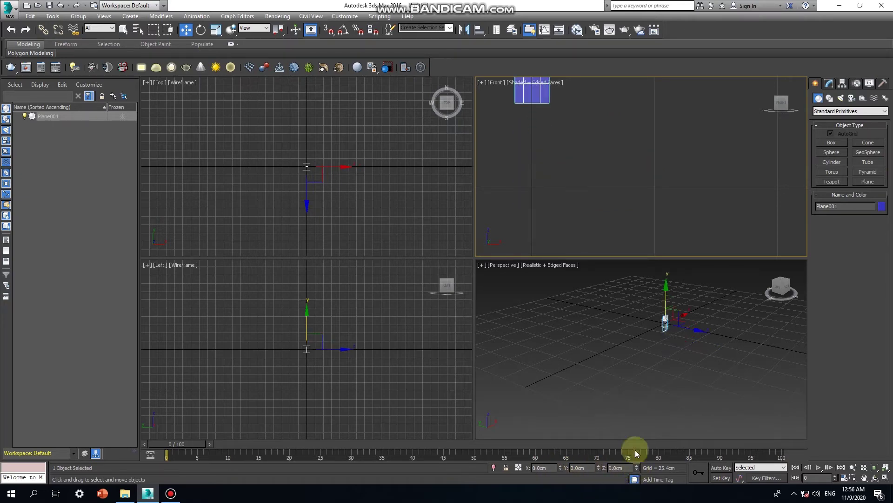
{"action": "scroll", "coordinate": [585, 168], "scroll_direction": "down", "scroll_amount": 2}
{"action": "middle_click_drag", "start_coordinate": [585, 168], "coordinate": [637, 222]}
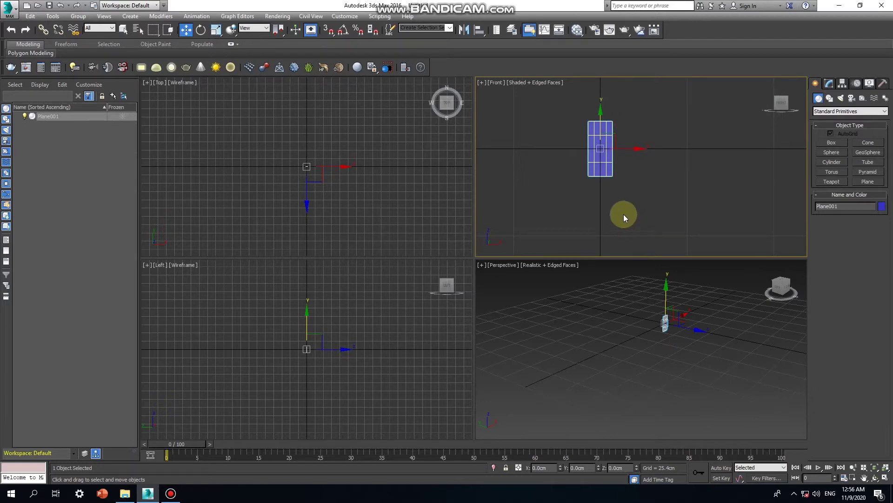
{"action": "scroll", "coordinate": [624, 214], "scroll_direction": "down", "scroll_amount": 2}
{"action": "left_click_drag", "start_coordinate": [608, 162], "coordinate": [613, 171]}
{"action": "scroll", "coordinate": [614, 171], "scroll_direction": "up", "scroll_amount": 3}
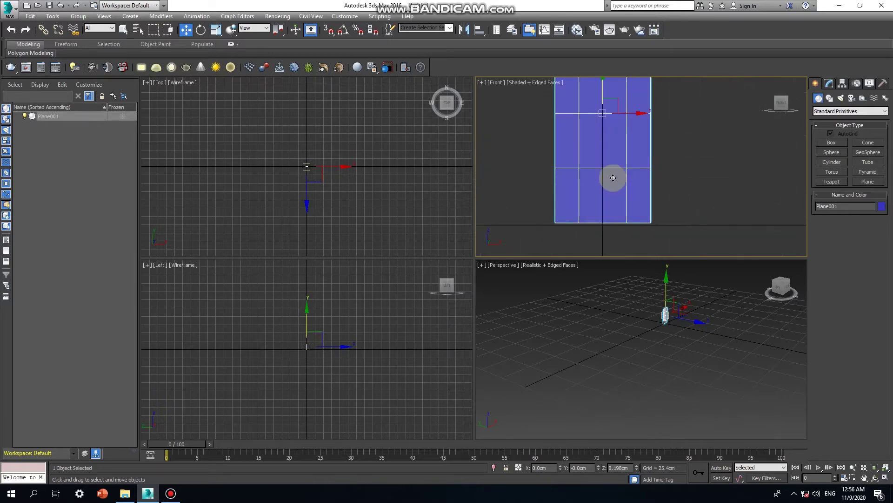
{"action": "scroll", "coordinate": [565, 220], "scroll_direction": "up", "scroll_amount": 1}
{"action": "scroll", "coordinate": [558, 211], "scroll_direction": "up", "scroll_amount": 2}
{"action": "left_click_drag", "start_coordinate": [558, 202], "coordinate": [557, 212]}
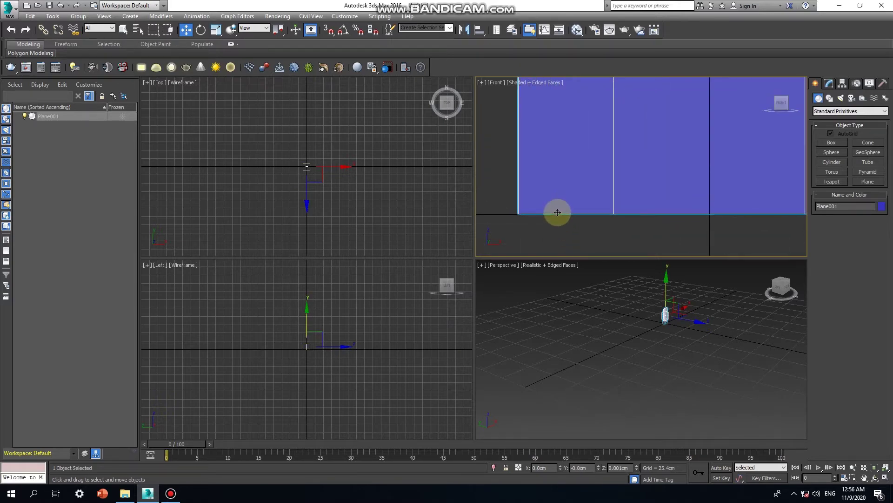
- Maximize the Front viewport with Alt+W, recentre the plane and check its Modify parameters
{"action": "key", "text": "alt+w"}
{"action": "scroll", "coordinate": [561, 202], "scroll_direction": "down", "scroll_amount": 3}
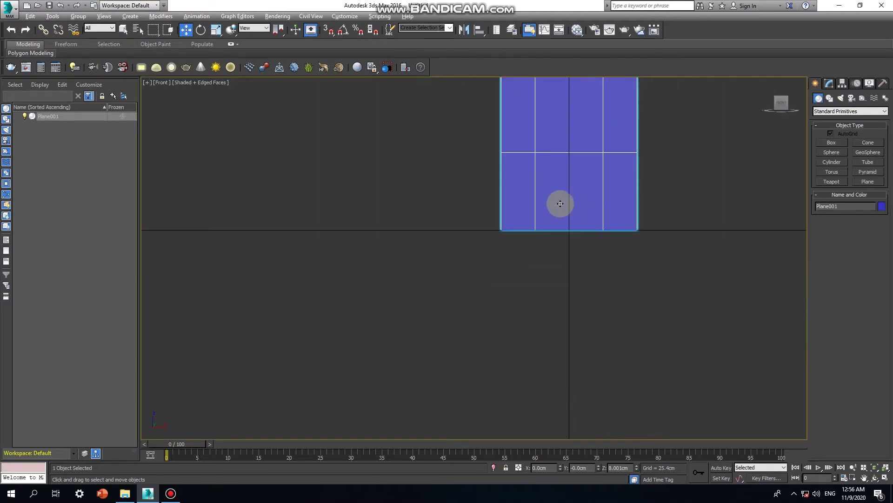
{"action": "middle_click_drag", "start_coordinate": [560, 201], "coordinate": [544, 309]}
{"action": "scroll", "coordinate": [544, 309], "scroll_direction": "down", "scroll_amount": 2}
{"action": "scroll", "coordinate": [571, 274], "scroll_direction": "up", "scroll_amount": 1}
{"action": "scroll", "coordinate": [544, 285], "scroll_direction": "up", "scroll_amount": 2}
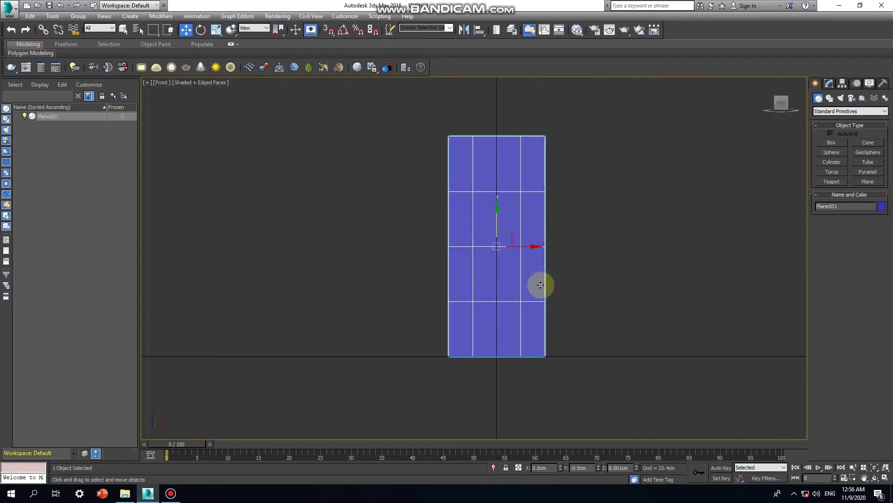
{"action": "left_click", "coordinate": [829, 84]}
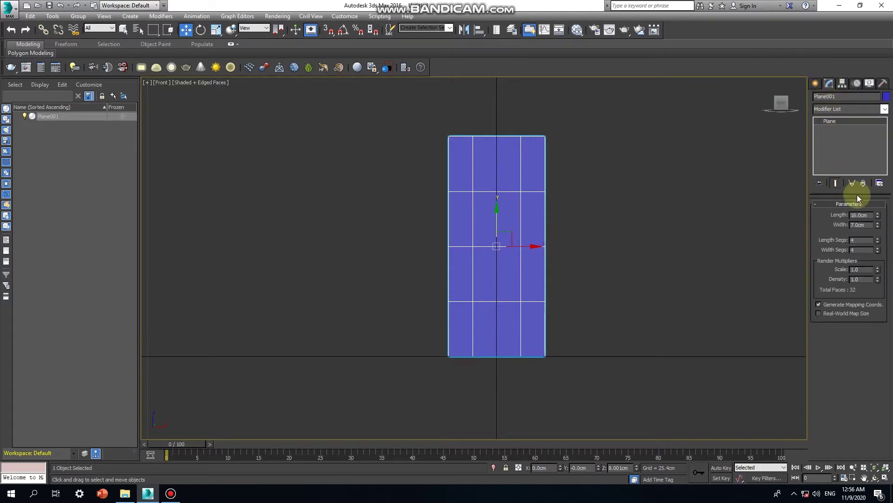
{"action": "left_click", "coordinate": [816, 83]}
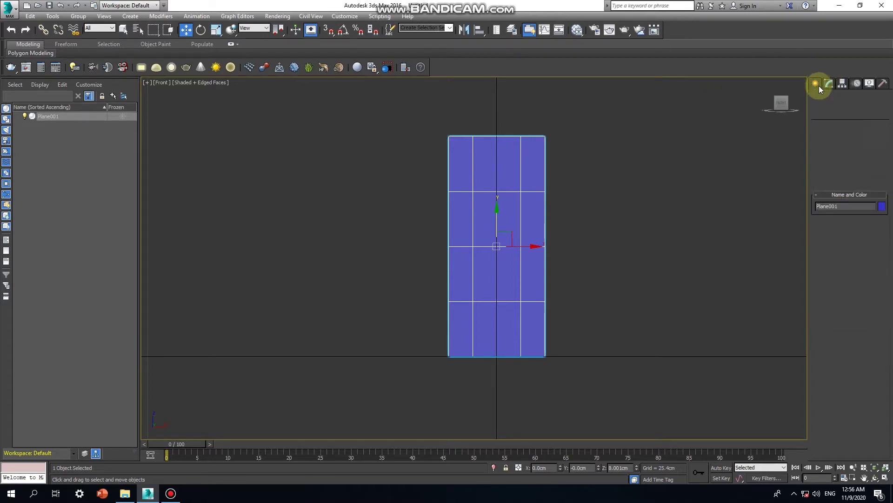
- Choose the Line tool from the Splines shapes
{"action": "left_click", "coordinate": [832, 98]}
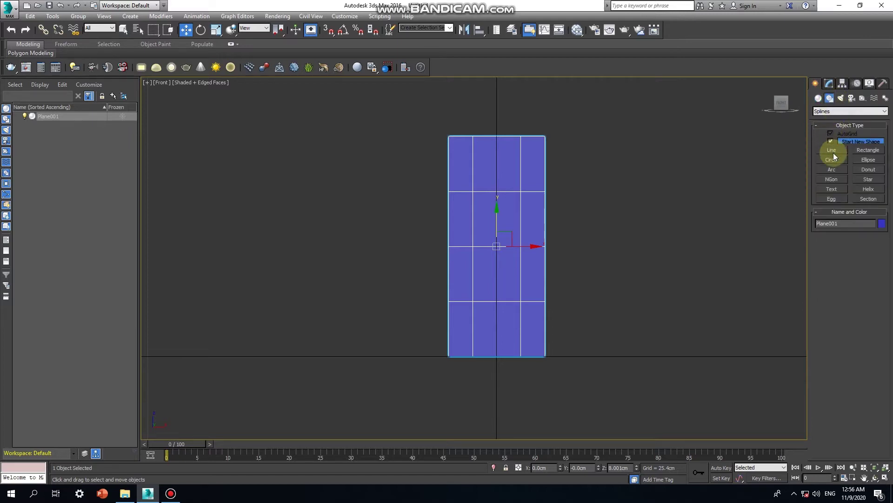
{"action": "left_click", "coordinate": [831, 151]}
{"action": "left_click", "coordinate": [847, 228]}
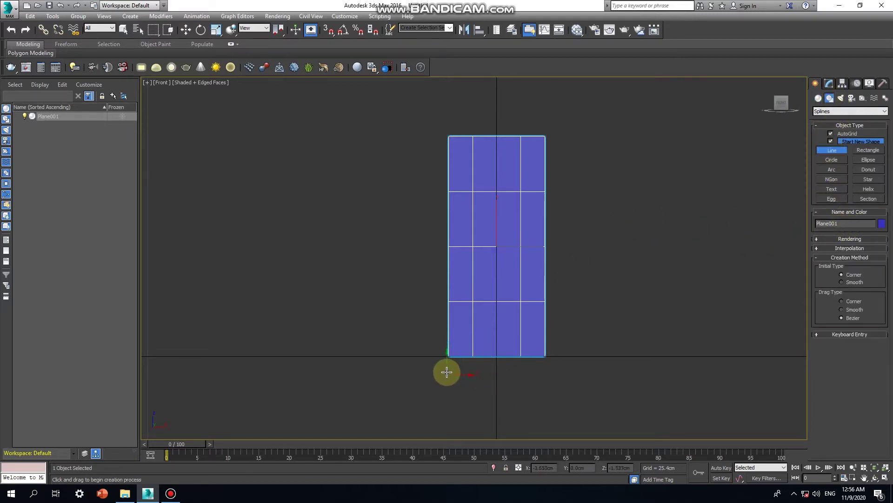
{"action": "scroll", "coordinate": [450, 357], "scroll_direction": "up", "scroll_amount": 1}
{"action": "scroll", "coordinate": [448, 357], "scroll_direction": "up", "scroll_amount": 1}
{"action": "scroll", "coordinate": [447, 357], "scroll_direction": "down", "scroll_amount": 1}
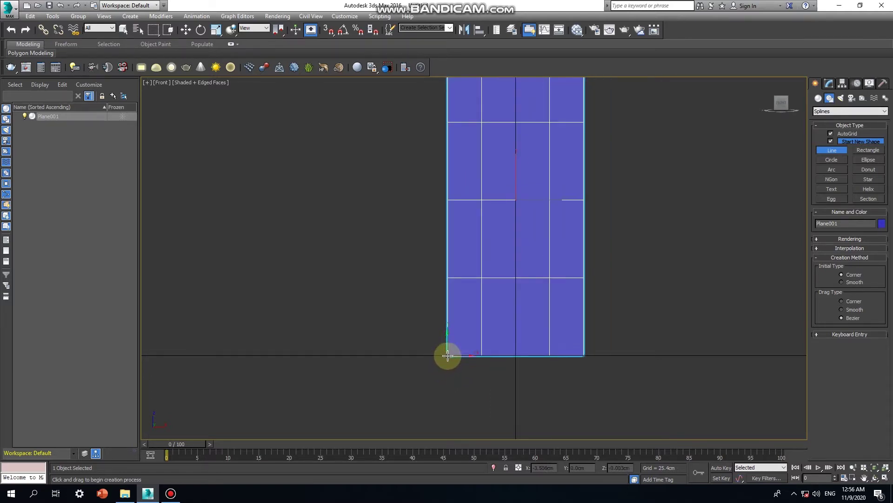
- Trace the profile's base from the bottom-left corner and up the stem along the left edge
{"action": "left_click", "coordinate": [447, 356]}
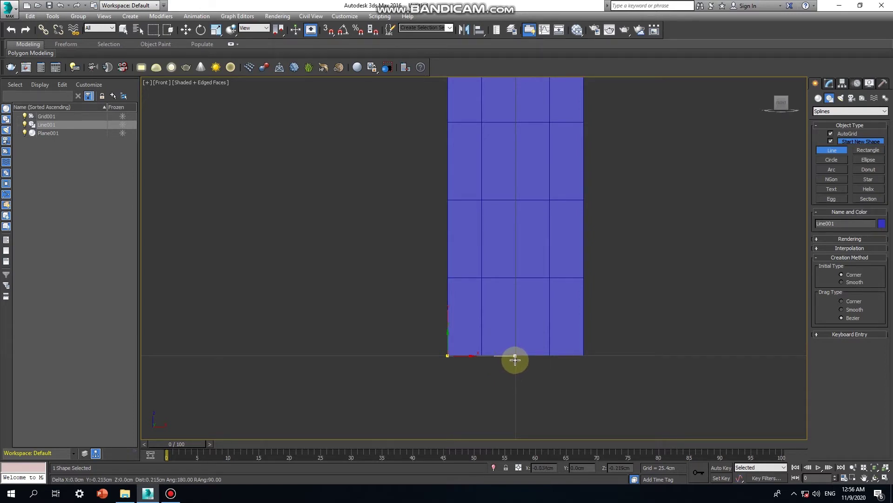
{"action": "left_click", "coordinate": [515, 358]}
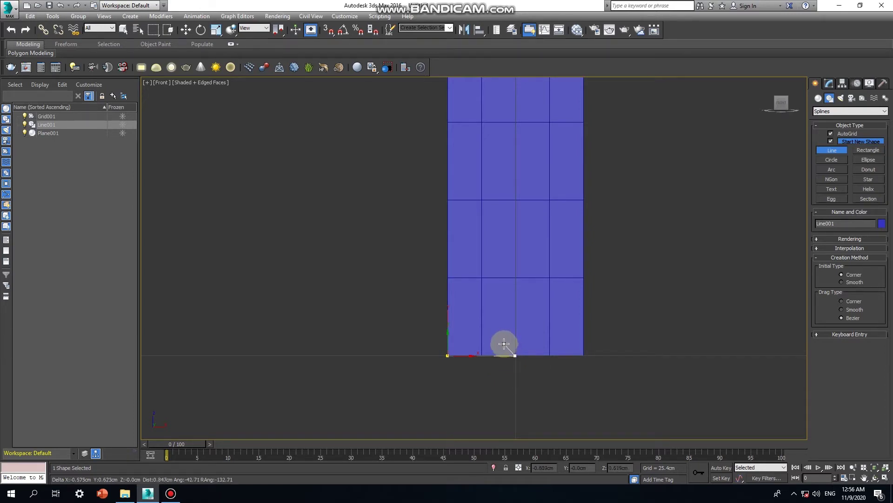
{"action": "left_click", "coordinate": [505, 343]}
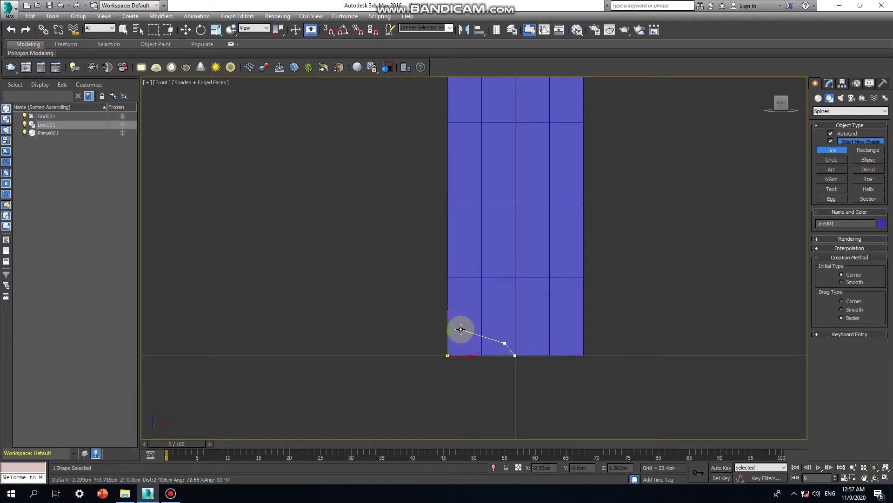
{"action": "left_click", "coordinate": [461, 329]}
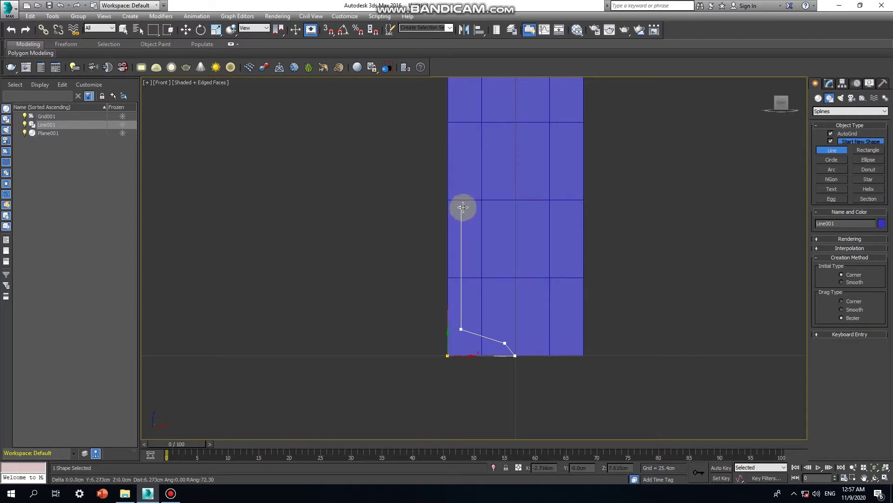
{"action": "left_click", "coordinate": [461, 207]}
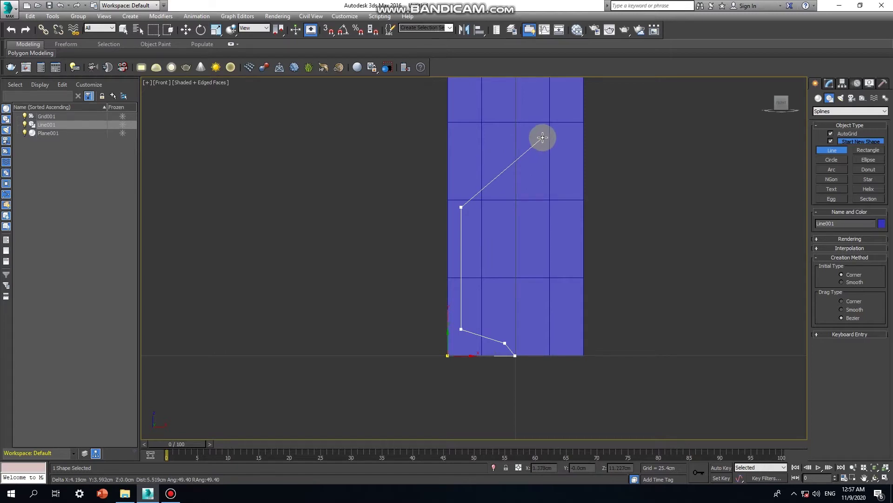
{"action": "middle_click_drag", "start_coordinate": [542, 138], "coordinate": [503, 240]}
- Place the bowl bend, two rim points, and the inner wall back down to the stem
{"action": "left_click", "coordinate": [504, 240]}
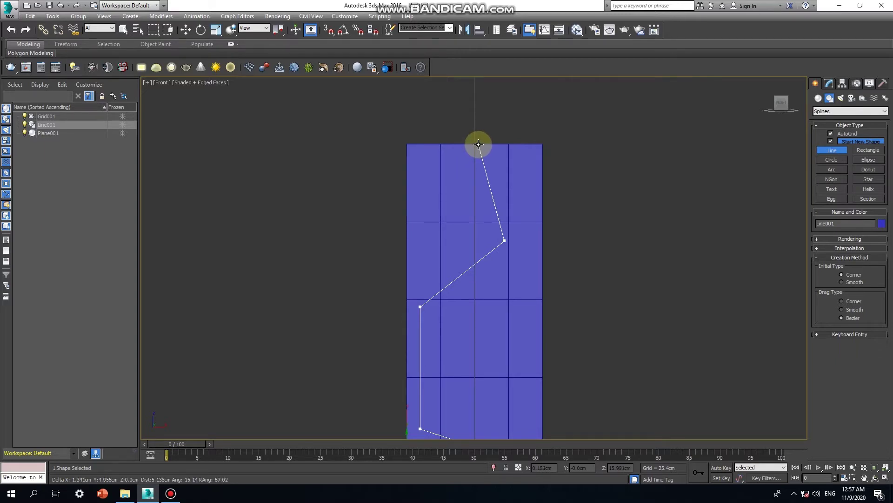
{"action": "left_click", "coordinate": [478, 145]}
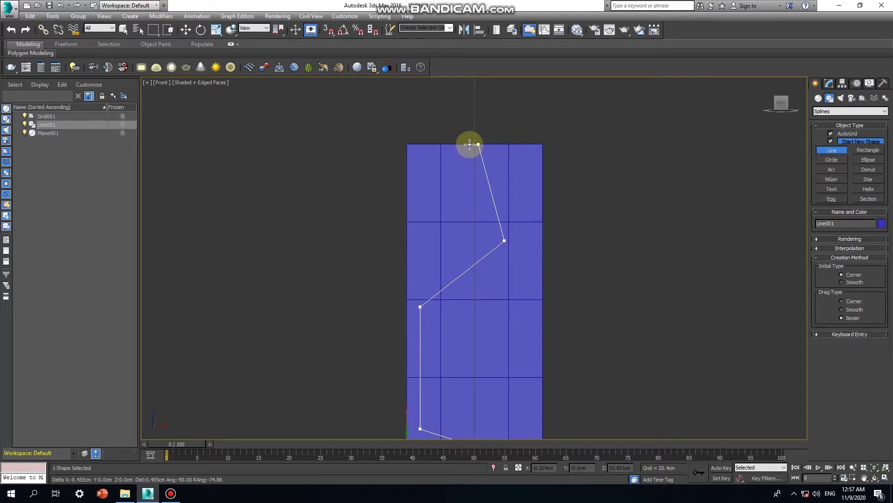
{"action": "left_click", "coordinate": [470, 145]}
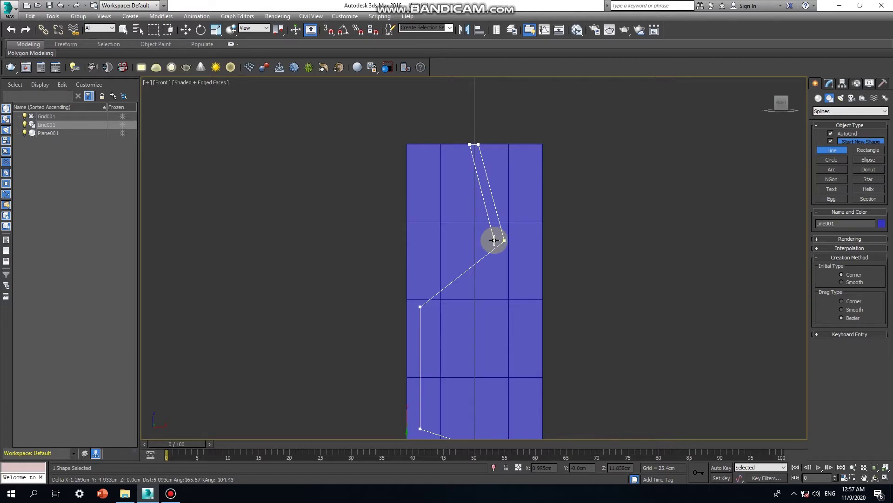
{"action": "left_click", "coordinate": [495, 240]}
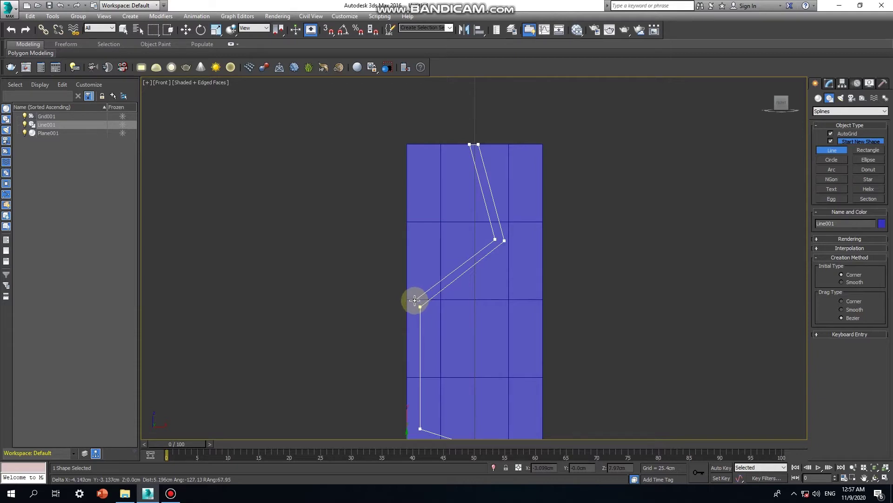
{"action": "left_click", "coordinate": [415, 300]}
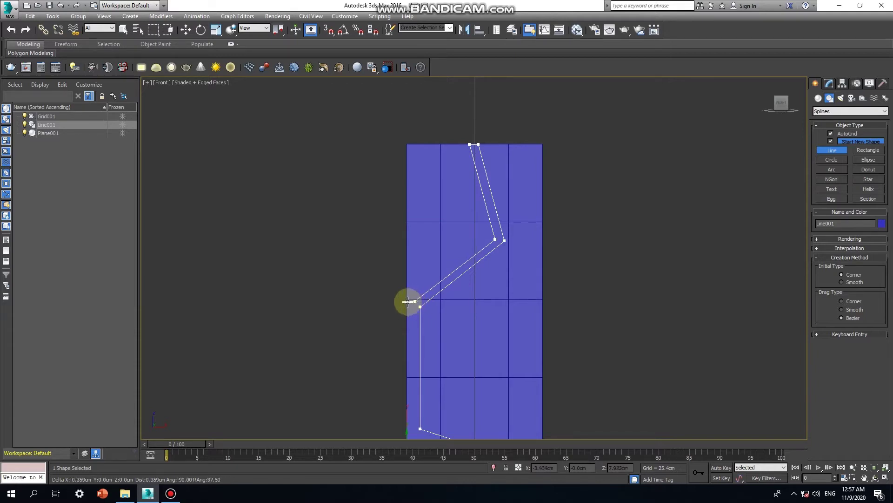
{"action": "left_click", "coordinate": [407, 301]}
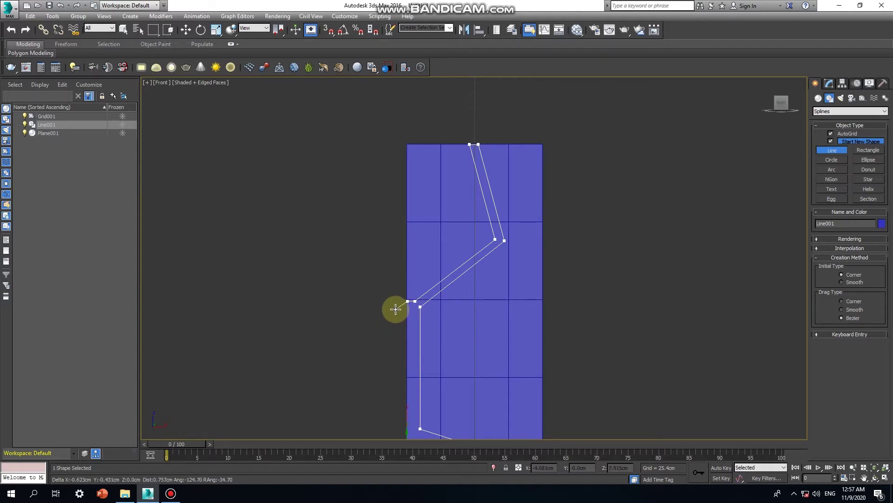
- End the line with a right-click and show its Modify panel parameters
{"action": "right_click", "coordinate": [395, 308]}
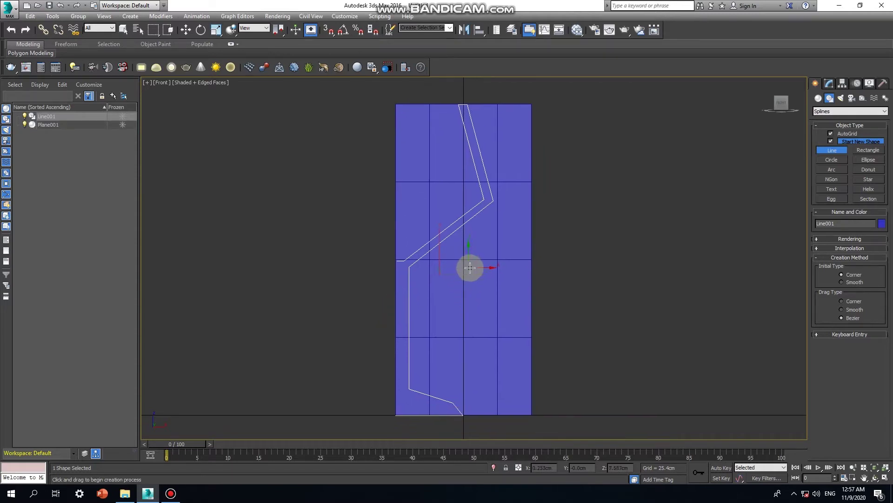
{"action": "scroll", "coordinate": [469, 265], "scroll_direction": "down", "scroll_amount": 3}
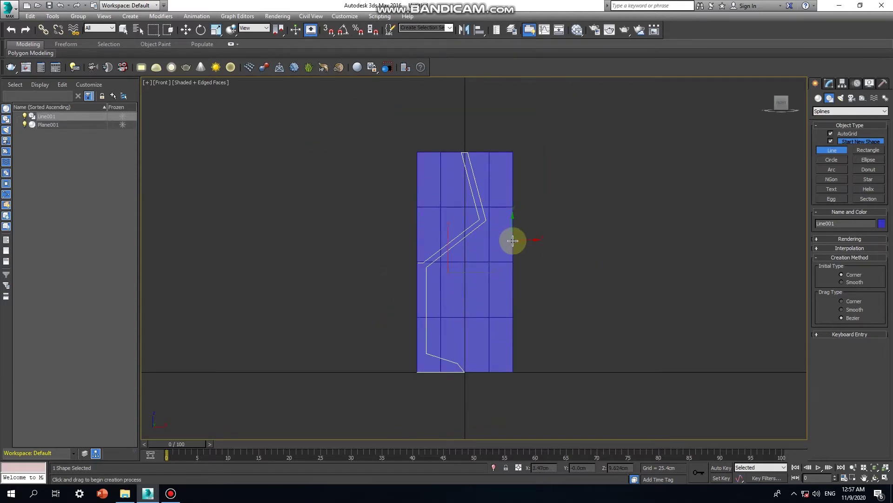
{"action": "scroll", "coordinate": [466, 219], "scroll_direction": "down", "scroll_amount": 2}
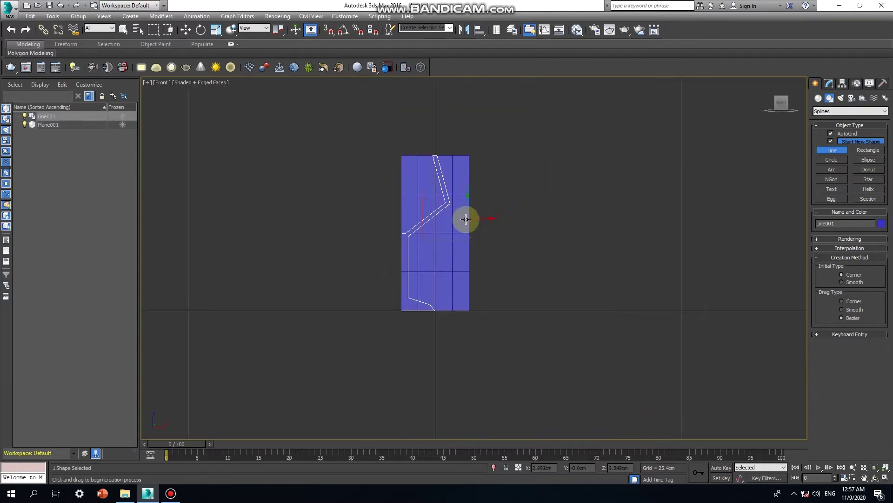
{"action": "left_click", "coordinate": [830, 84]}
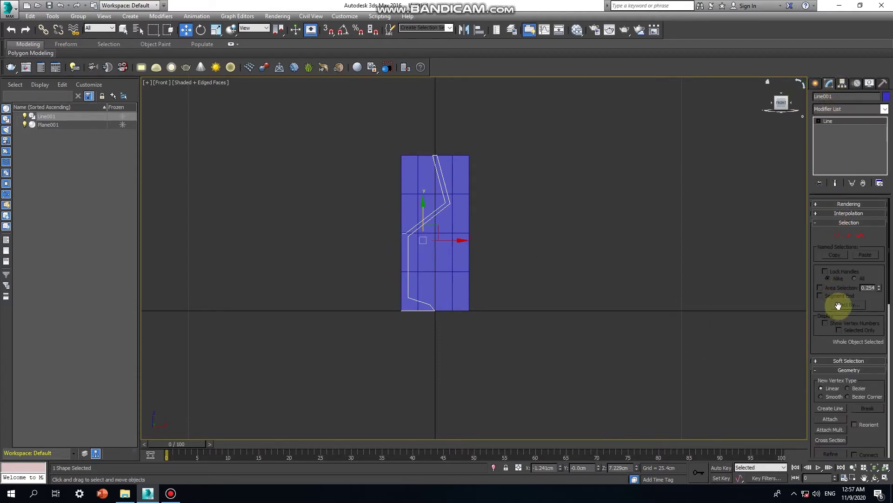
- At Segment level, shift the upper bowl segment slightly left, then switch to Vertex level
{"action": "left_click", "coordinate": [849, 235]}
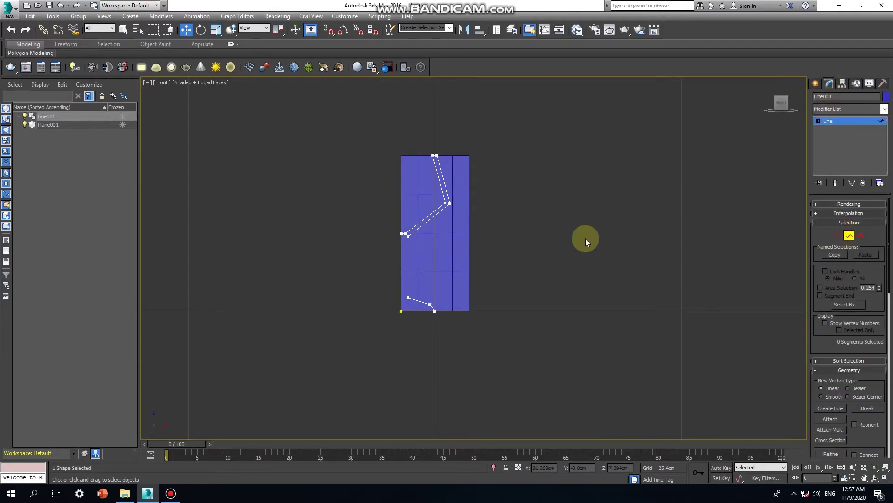
{"action": "scroll", "coordinate": [422, 188], "scroll_direction": "up", "scroll_amount": 3}
{"action": "left_click", "coordinate": [467, 174]}
{"action": "left_click_drag", "start_coordinate": [483, 176], "coordinate": [479, 176]}
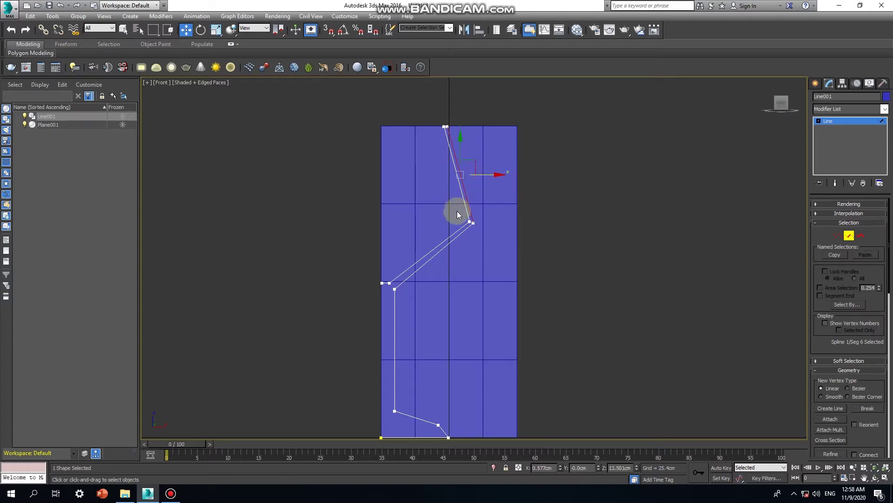
{"action": "scroll", "coordinate": [468, 214], "scroll_direction": "up", "scroll_amount": 3}
{"action": "middle_click_drag", "start_coordinate": [469, 227], "coordinate": [492, 285]}
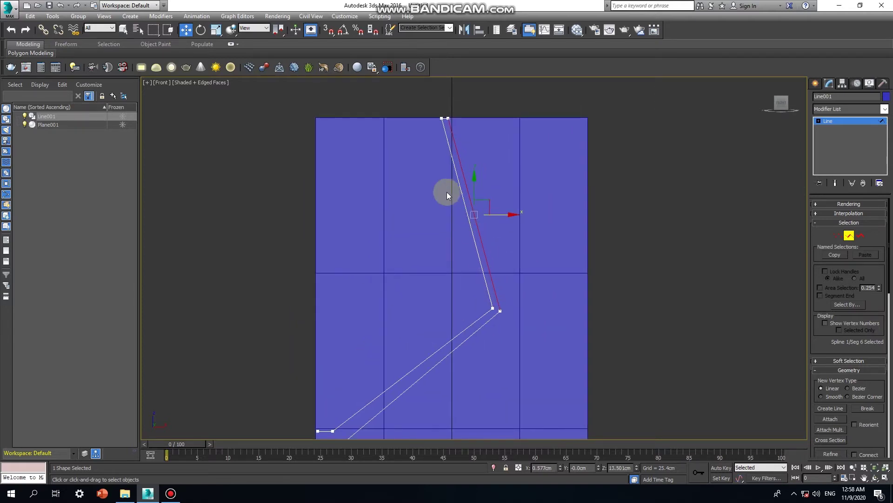
{"action": "left_click", "coordinate": [838, 235]}
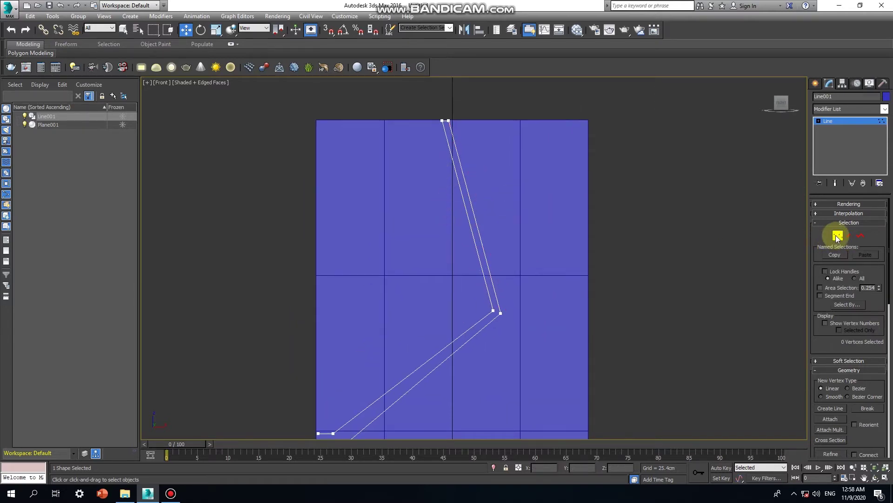
- Box-select the two rim vertices, frame them, and raise them to the plane's top edge
{"action": "left_click_drag", "start_coordinate": [462, 102], "coordinate": [428, 137]}
{"action": "key", "text": "z"}
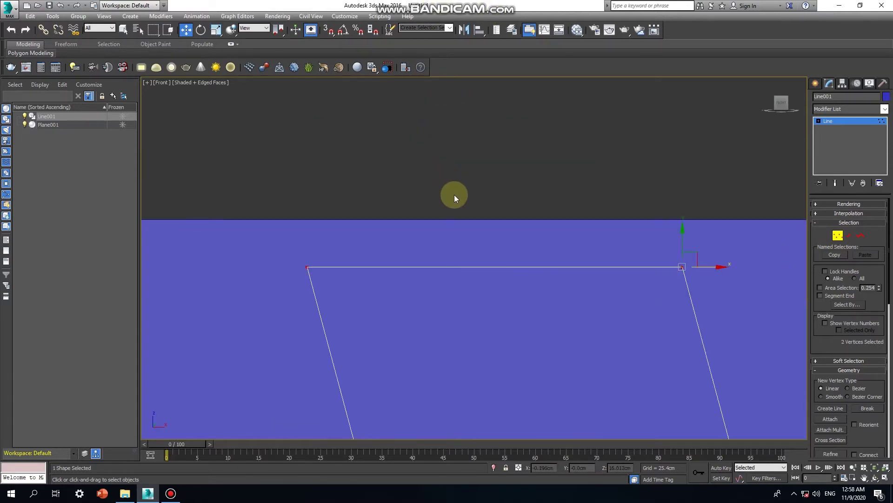
{"action": "scroll", "coordinate": [446, 179], "scroll_direction": "down", "scroll_amount": 2}
{"action": "left_click_drag", "start_coordinate": [569, 160], "coordinate": [564, 129]}
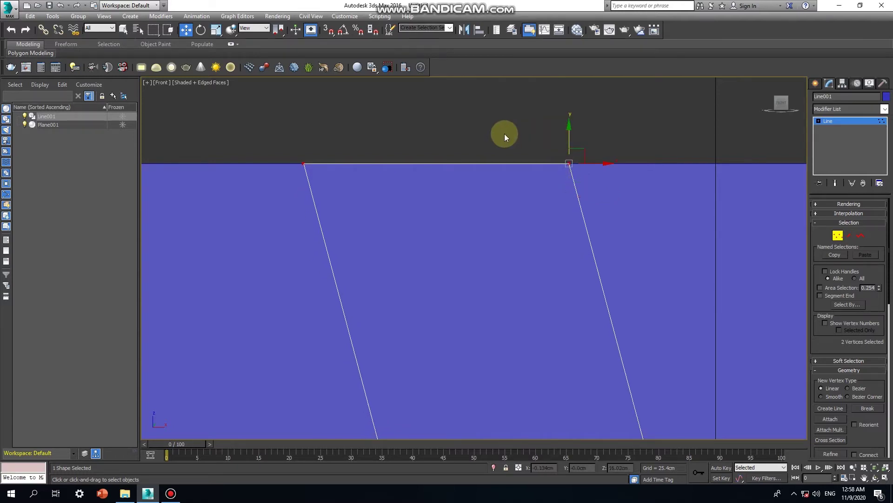
{"action": "left_click_drag", "start_coordinate": [822, 310], "coordinate": [824, 207]}
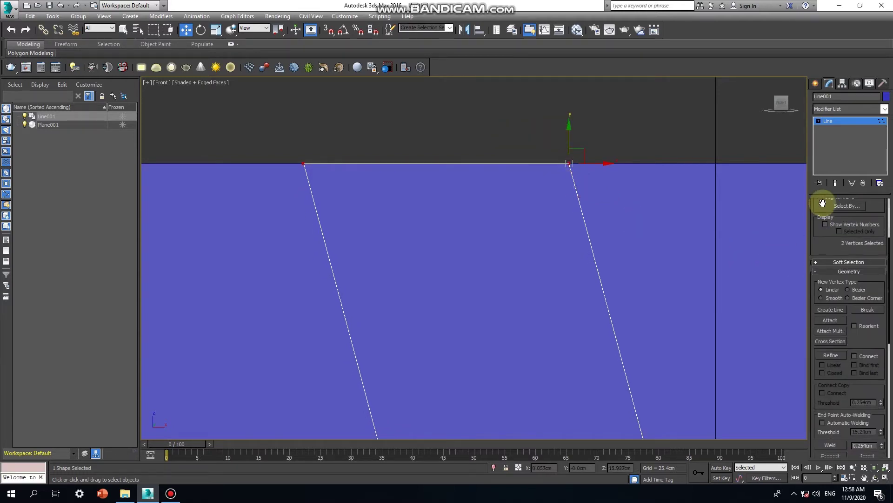
{"action": "left_click_drag", "start_coordinate": [853, 329], "coordinate": [847, 278]}
{"action": "left_click", "coordinate": [844, 274]}
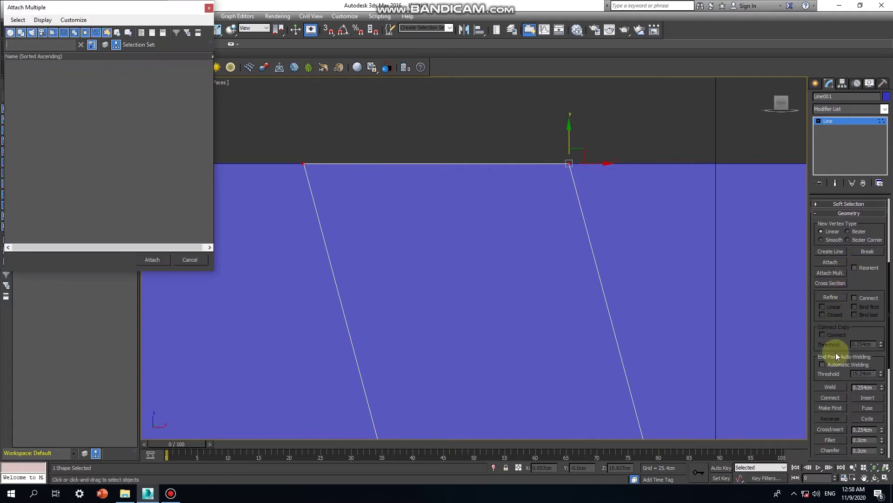
{"action": "left_click", "coordinate": [210, 8]}
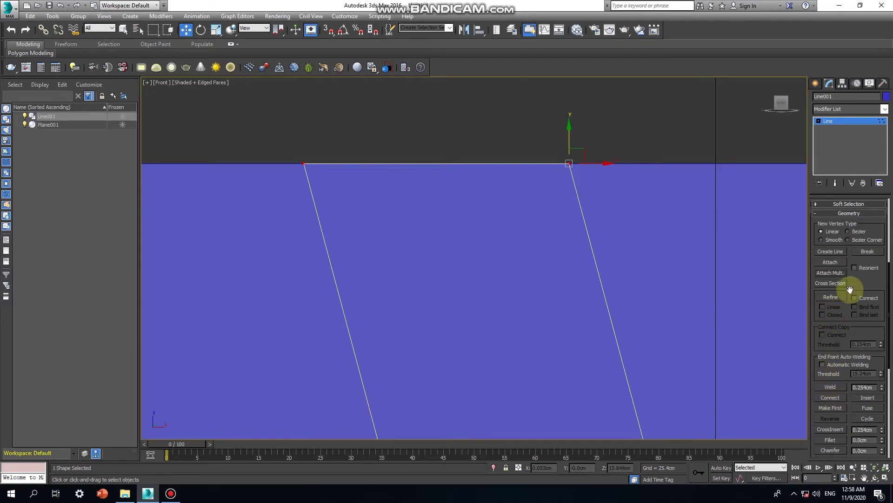
{"action": "scroll", "coordinate": [850, 290], "scroll_direction": "down", "scroll_amount": 1}
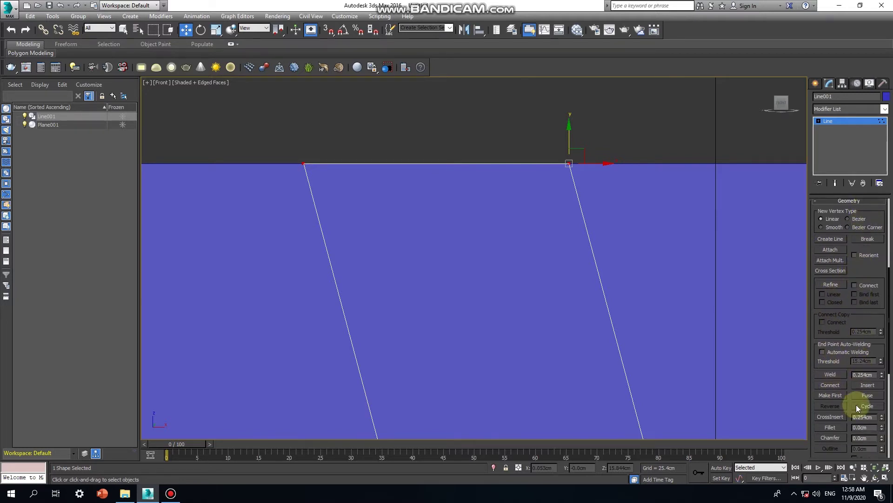
- Fillet the rim vertices into a curved arc
{"action": "left_click", "coordinate": [831, 427]}
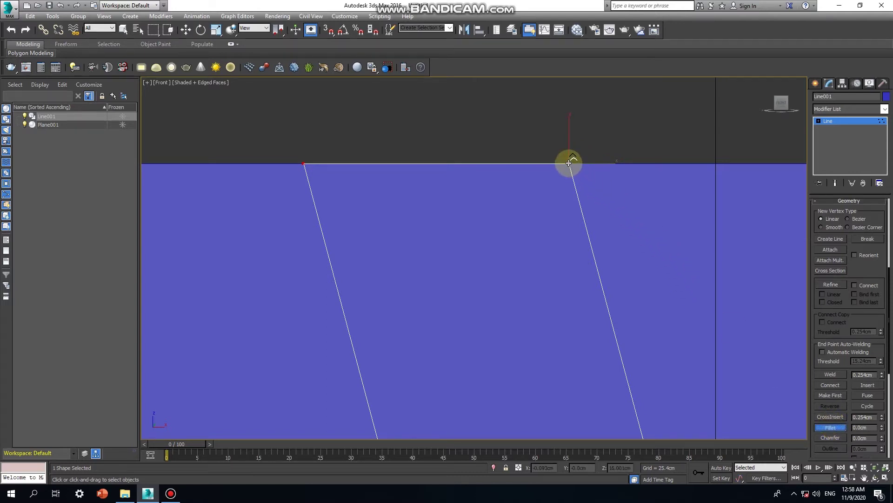
{"action": "left_click_drag", "start_coordinate": [569, 163], "coordinate": [584, 16]}
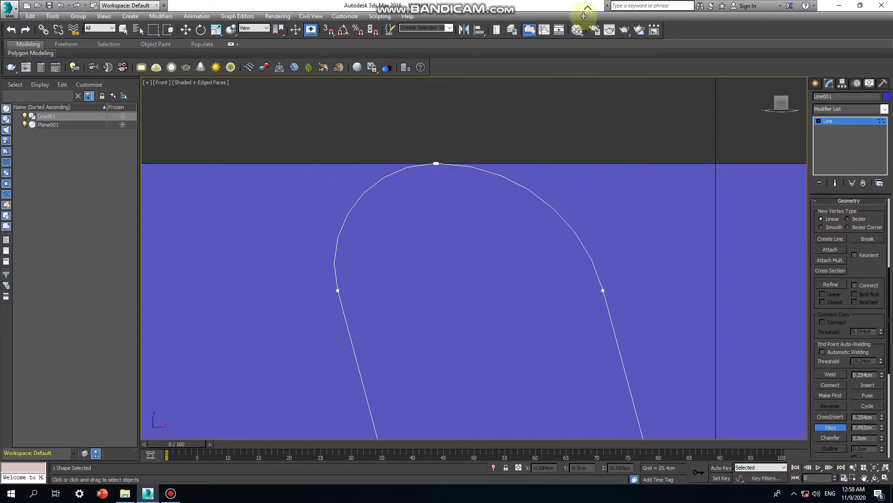
{"action": "scroll", "coordinate": [510, 169], "scroll_direction": "down", "scroll_amount": 4}
{"action": "scroll", "coordinate": [538, 233], "scroll_direction": "down", "scroll_amount": 2}
{"action": "scroll", "coordinate": [540, 237], "scroll_direction": "down", "scroll_amount": 2}
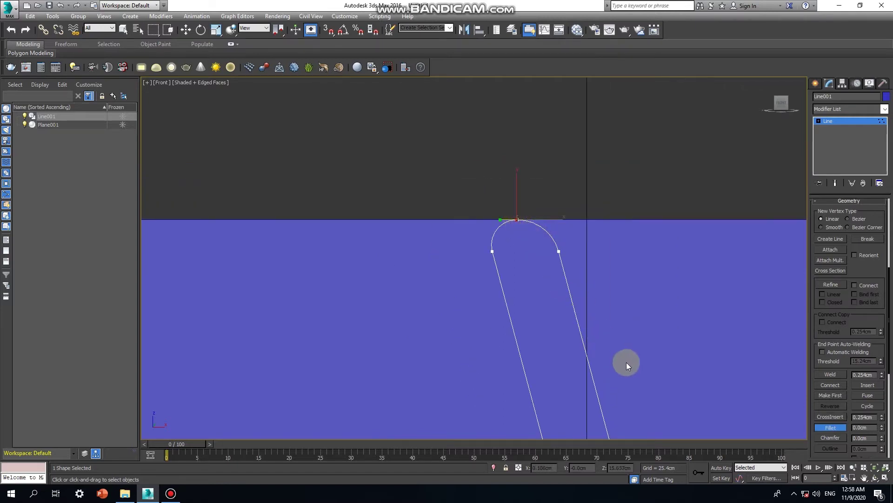
- Weld the coincident top rim vertices together and return to Move
{"action": "left_click", "coordinate": [538, 202]}
{"action": "left_click_drag", "start_coordinate": [536, 192], "coordinate": [498, 226]}
{"action": "left_click", "coordinate": [833, 374]}
{"action": "left_click", "coordinate": [832, 374]}
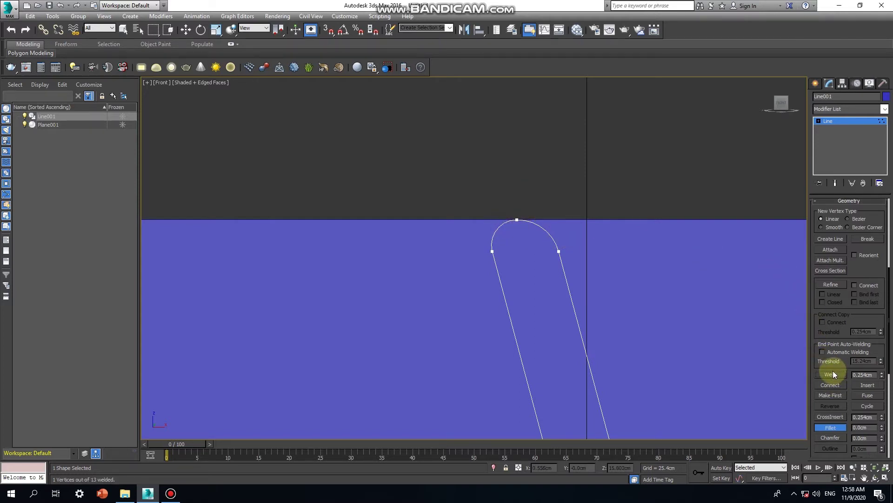
{"action": "left_click", "coordinate": [836, 426]}
{"action": "scroll", "coordinate": [658, 356], "scroll_direction": "down", "scroll_amount": 2}
{"action": "scroll", "coordinate": [598, 263], "scroll_direction": "down", "scroll_amount": 3}
{"action": "scroll", "coordinate": [565, 254], "scroll_direction": "down", "scroll_amount": 2}
{"action": "scroll", "coordinate": [547, 233], "scroll_direction": "down", "scroll_amount": 2}
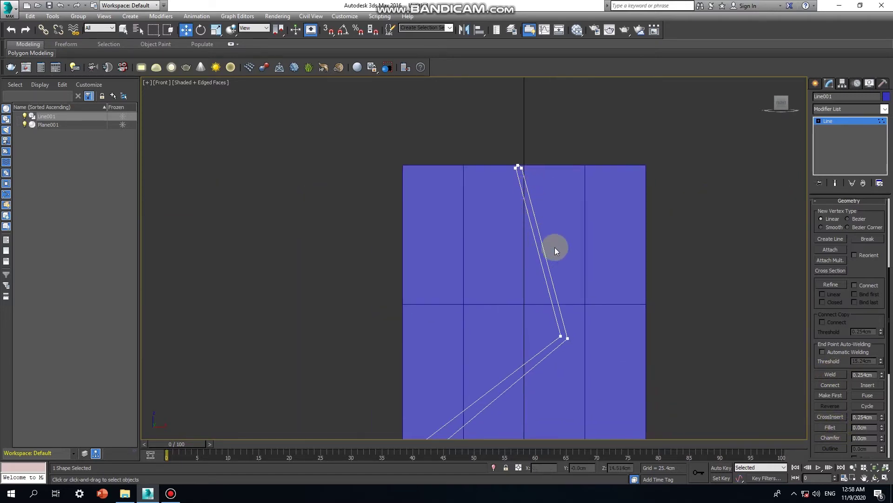
- Convert the outer stem-corner vertex to a Bezier point
{"action": "middle_click_drag", "start_coordinate": [568, 254], "coordinate": [554, 220]}
{"action": "middle_click_drag", "start_coordinate": [508, 178], "coordinate": [505, 98]}
{"action": "middle_click_drag", "start_coordinate": [467, 265], "coordinate": [507, 244]}
{"action": "middle_click_drag", "start_coordinate": [438, 331], "coordinate": [443, 322]}
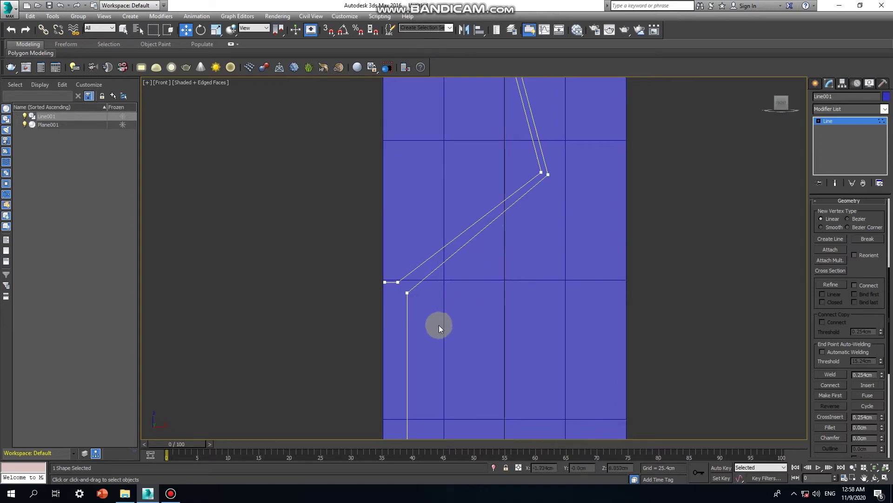
{"action": "scroll", "coordinate": [389, 285], "scroll_direction": "up", "scroll_amount": 3}
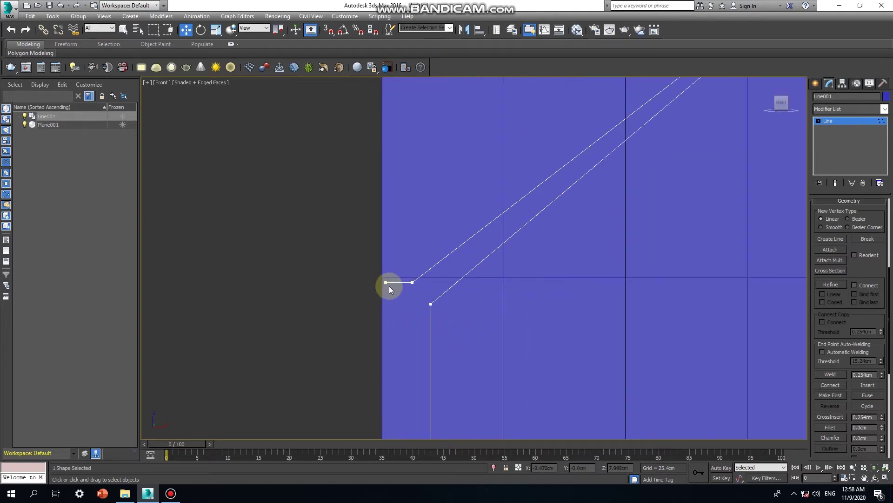
{"action": "left_click", "coordinate": [412, 283]}
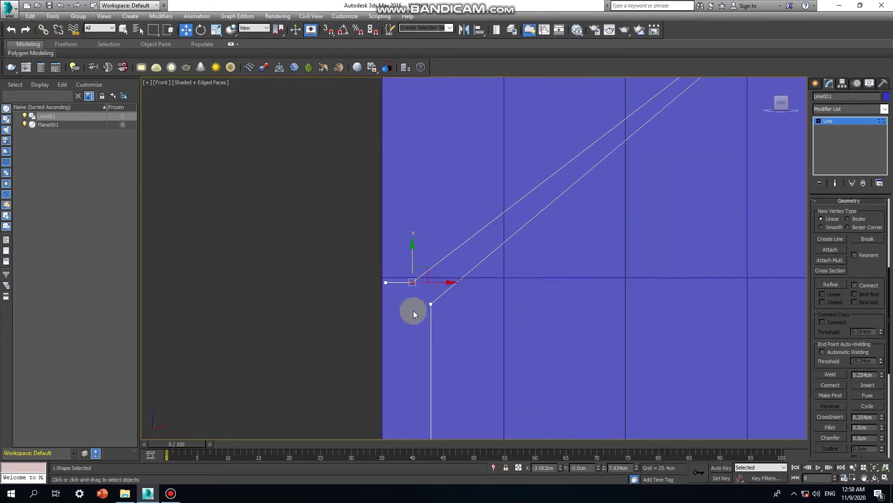
{"action": "right_click", "coordinate": [420, 285]}
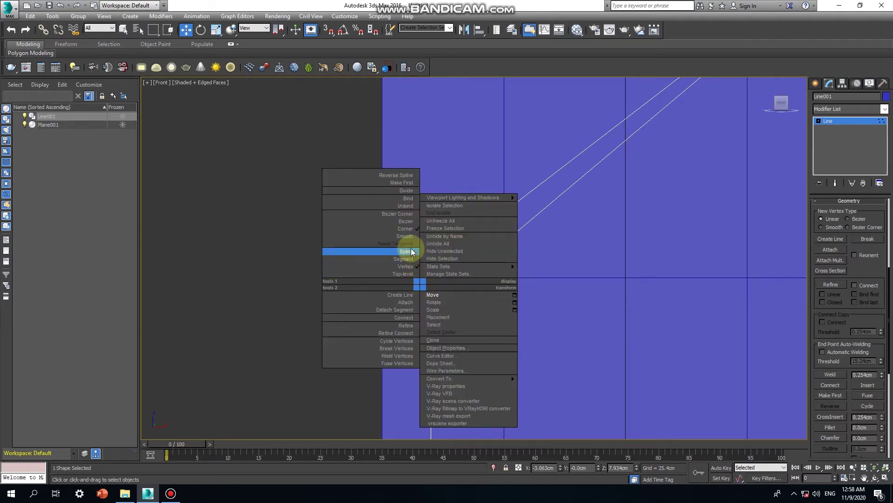
{"action": "left_click", "coordinate": [406, 224]}
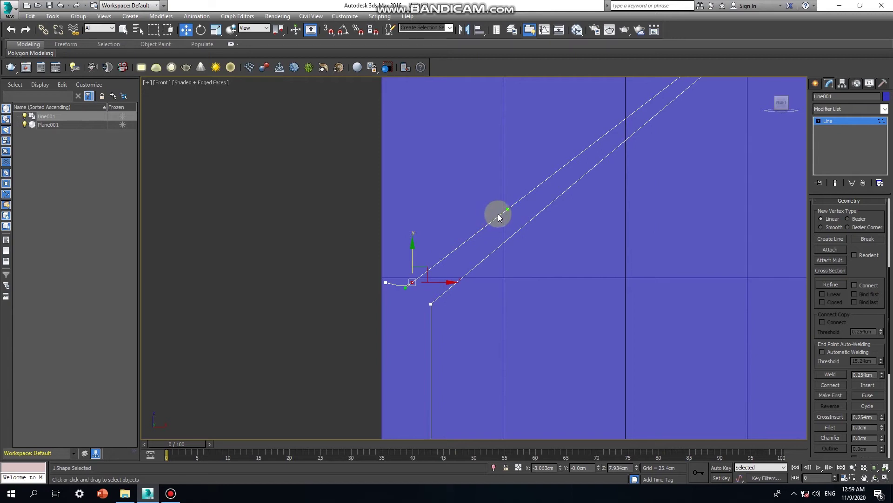
- Drag the bowl's lower-left vertex tangent up-right and slightly down to curve the bowl base
{"action": "scroll", "coordinate": [498, 217], "scroll_direction": "down", "scroll_amount": 2}
{"action": "middle_click_drag", "start_coordinate": [507, 227], "coordinate": [481, 261]}
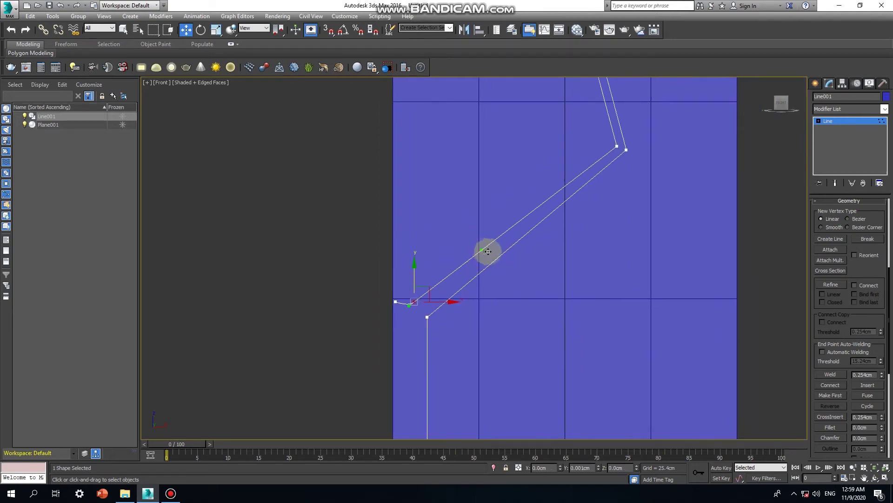
{"action": "left_click", "coordinate": [484, 255]}
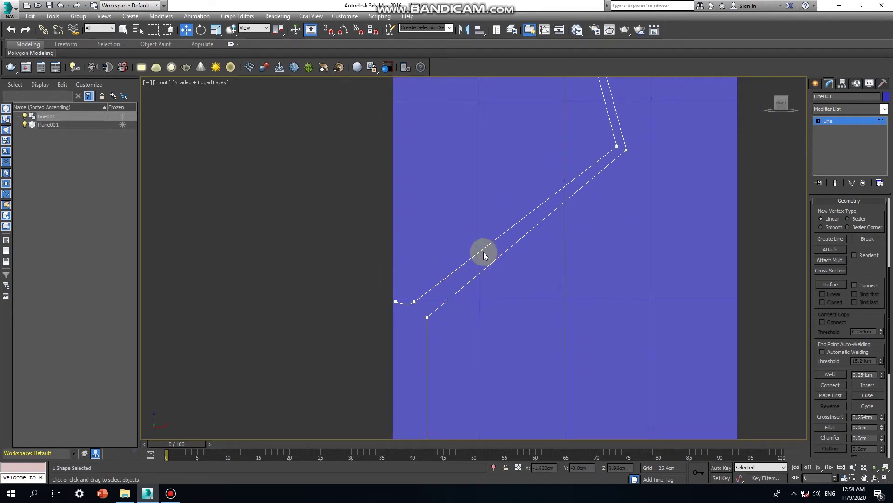
{"action": "left_click", "coordinate": [413, 301]}
{"action": "mouse_move", "coordinate": [410, 300]}
{"action": "left_mouse_down"}
{"action": "mouse_move", "coordinate": [476, 250]}
{"action": "mouse_move", "coordinate": [500, 267]}
{"action": "left_mouse_up"}
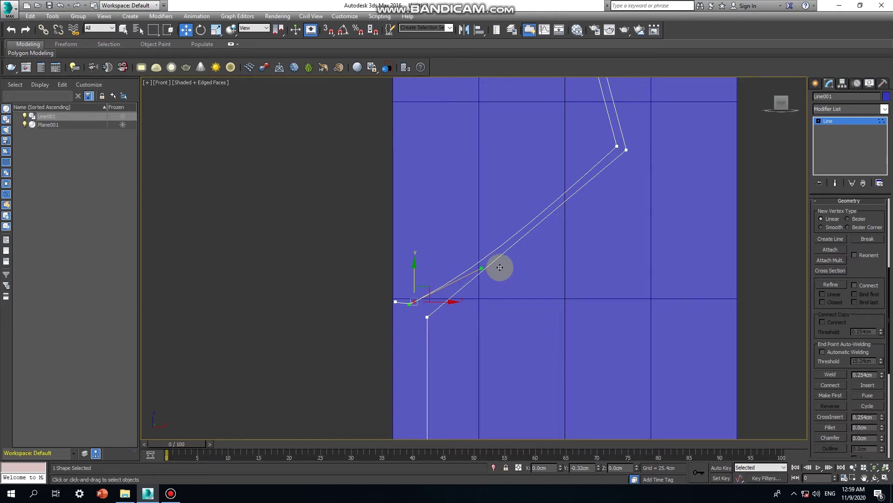
{"action": "left_click_drag", "start_coordinate": [500, 268], "coordinate": [499, 268]}
{"action": "scroll", "coordinate": [585, 199], "scroll_direction": "up", "scroll_amount": 3}
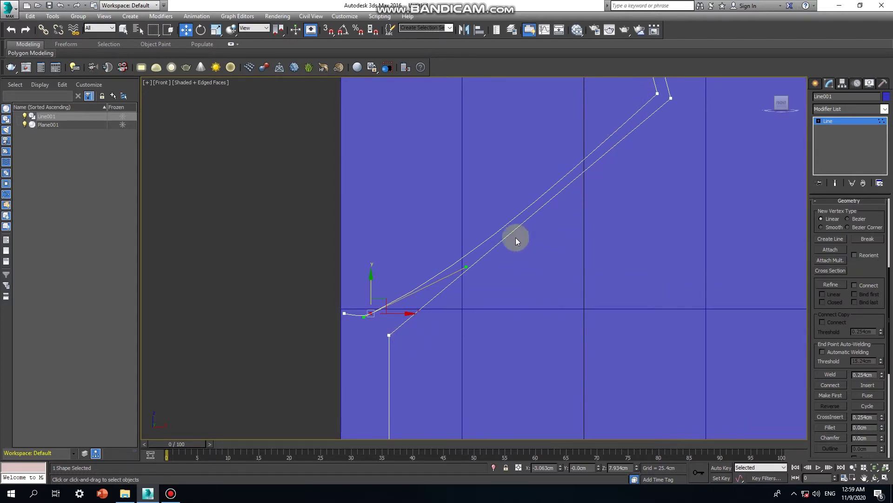
{"action": "left_click_drag", "start_coordinate": [467, 270], "coordinate": [466, 271]}
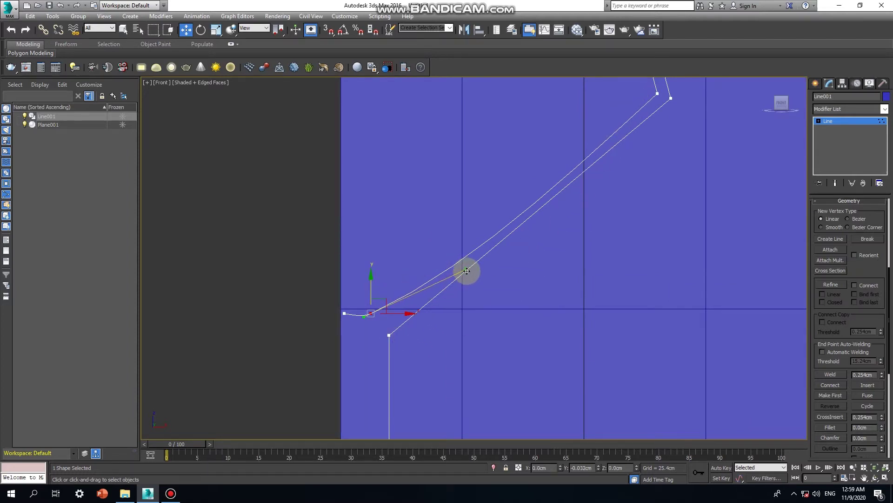
{"action": "scroll", "coordinate": [458, 305], "scroll_direction": "down", "scroll_amount": 3}
{"action": "mouse_move", "coordinate": [440, 297]}
{"action": "middle_mouse_down"}
{"action": "mouse_move", "coordinate": [437, 275]}
{"action": "mouse_move", "coordinate": [411, 243]}
{"action": "middle_mouse_up"}
{"action": "scroll", "coordinate": [419, 280], "scroll_direction": "down", "scroll_amount": 6}
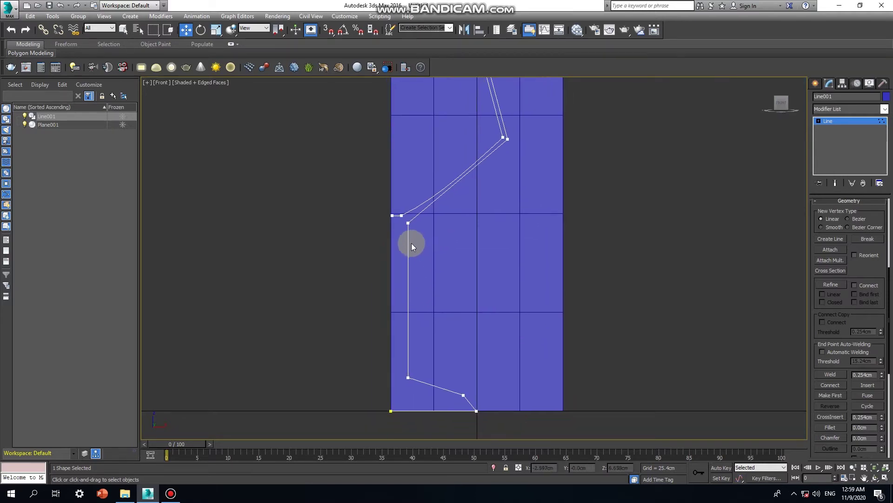
- Select the stem's top and bottom corner vertices and fillet them into smooth curves
{"action": "left_click", "coordinate": [408, 223]}
{"action": "left_click", "coordinate": [409, 377]}
{"action": "left_click", "coordinate": [831, 426]}
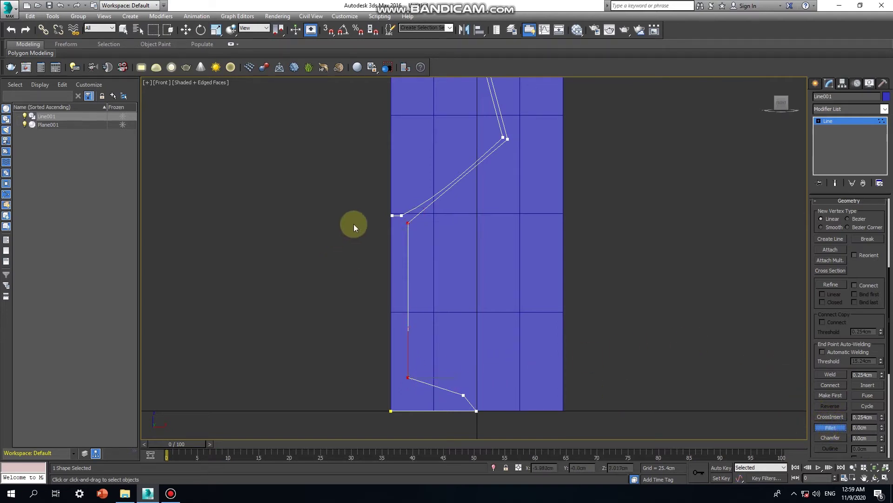
{"action": "left_click_drag", "start_coordinate": [408, 377], "coordinate": [412, 363]}
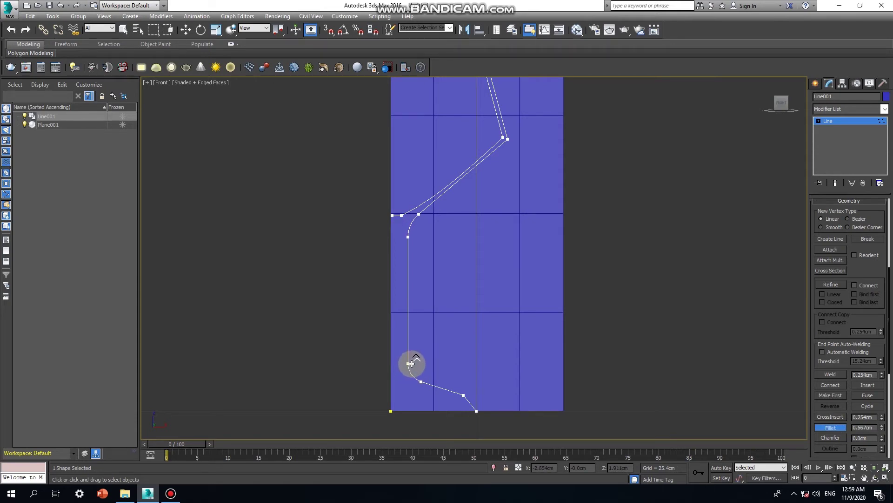
{"action": "left_click_drag", "start_coordinate": [412, 363], "coordinate": [413, 361]}
{"action": "middle_click_drag", "start_coordinate": [455, 389], "coordinate": [408, 258]}
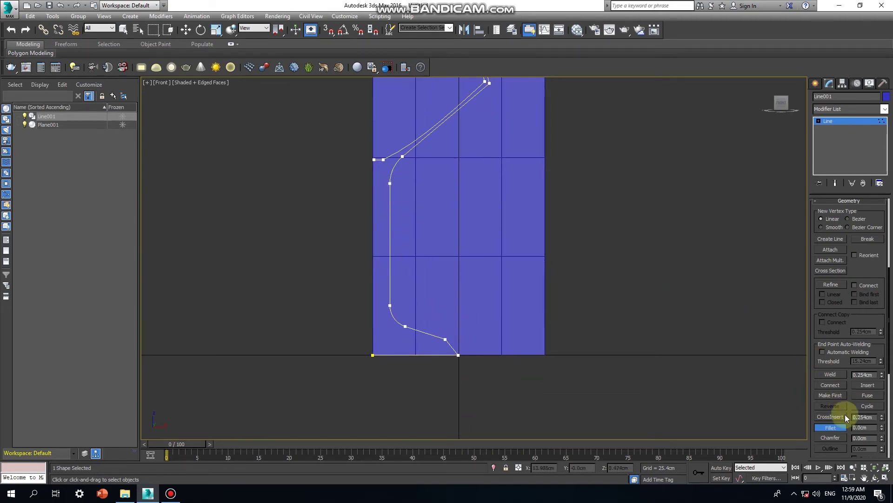
- Turn off Fillet and shift the stem's vertical line vertices slightly left
{"action": "left_click", "coordinate": [832, 427]}
{"action": "left_click", "coordinate": [390, 183]}
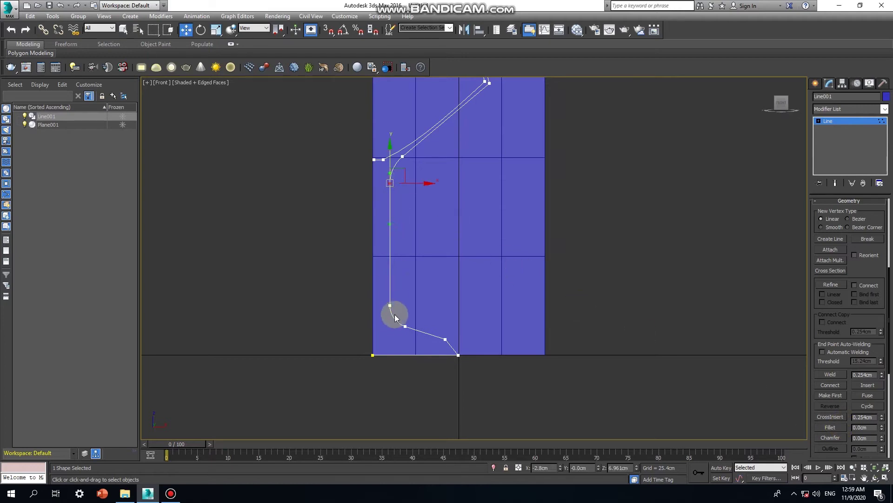
{"action": "left_click", "coordinate": [389, 306]}
{"action": "left_click_drag", "start_coordinate": [413, 303], "coordinate": [405, 301]}
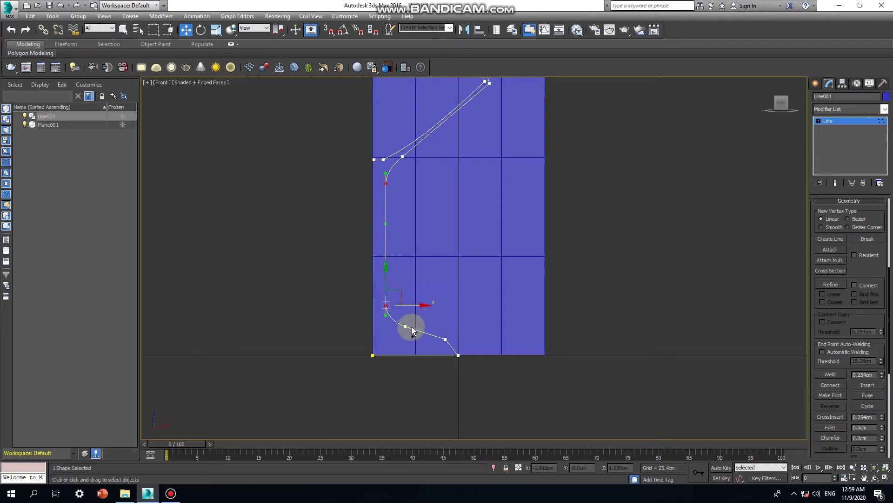
- Lower the foot's curve vertices slightly, then select the foot vertex near the bottom right
{"action": "left_click", "coordinate": [437, 273]}
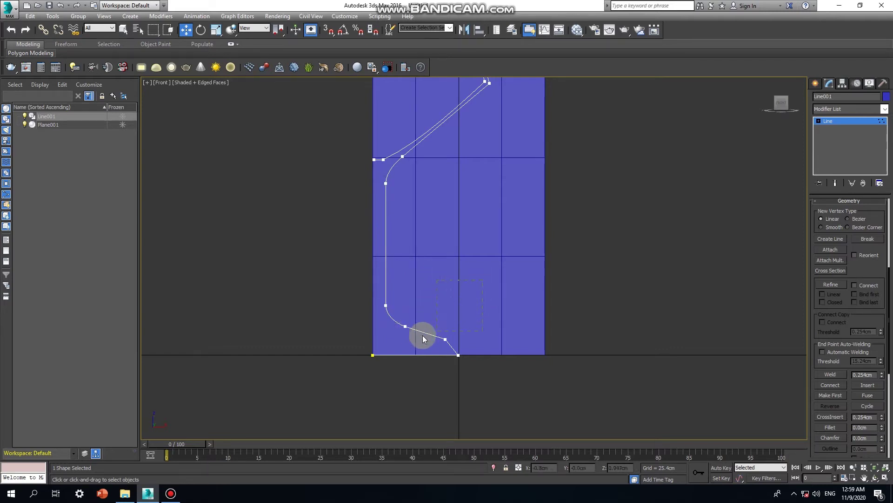
{"action": "left_click_drag", "start_coordinate": [326, 343], "coordinate": [327, 342]}
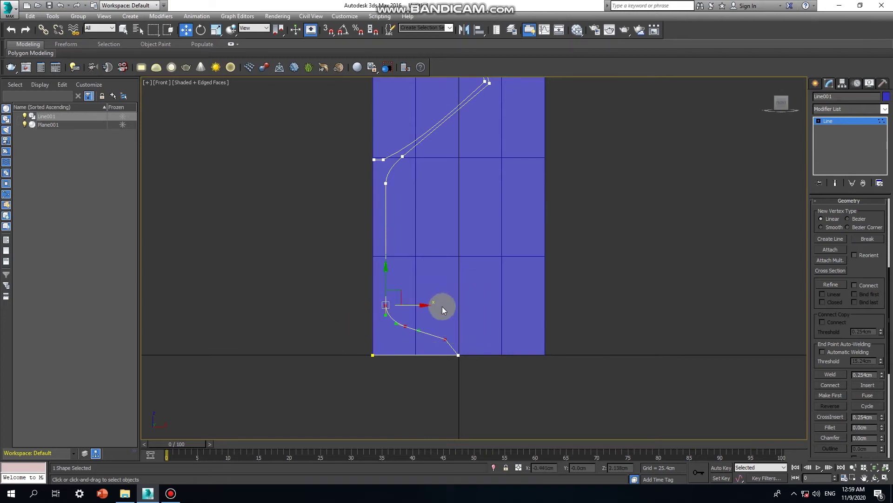
{"action": "left_click_drag", "start_coordinate": [386, 280], "coordinate": [386, 282]}
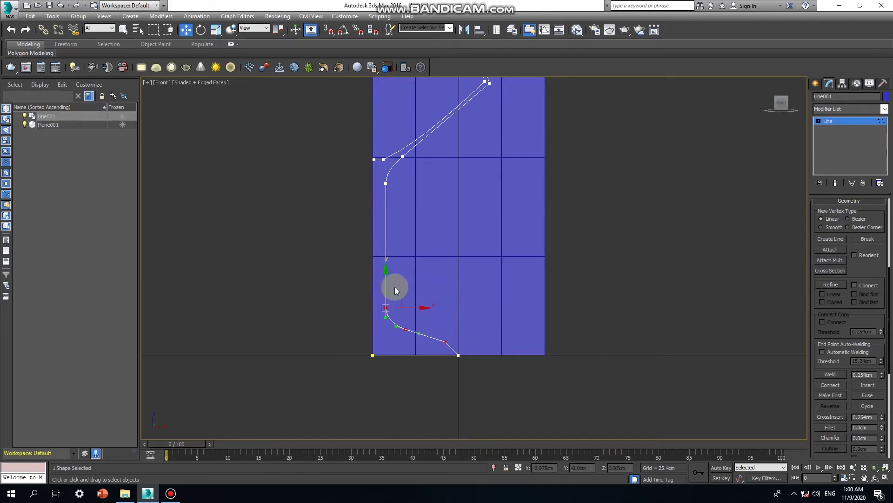
{"action": "left_click", "coordinate": [446, 356]}
{"action": "scroll", "coordinate": [447, 356], "scroll_direction": "up", "scroll_amount": 4}
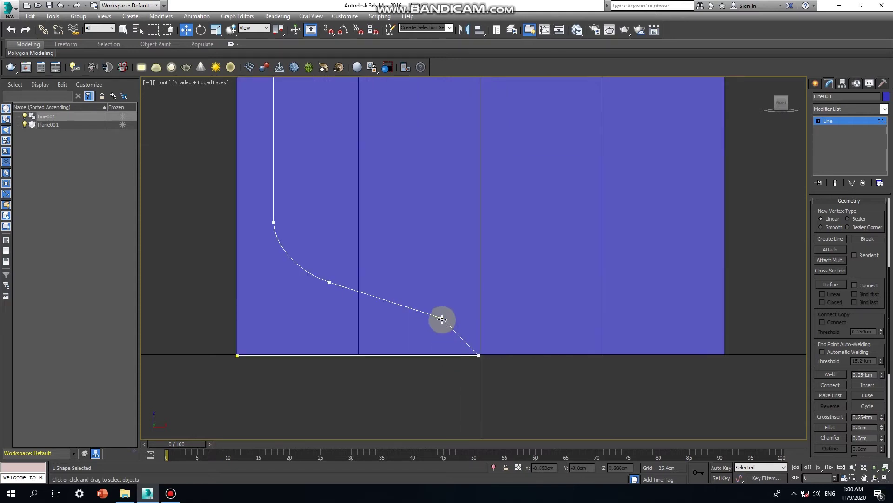
{"action": "left_click", "coordinate": [442, 319]}
- Make the selected foot vertex Smooth and lower it slightly
{"action": "right_click", "coordinate": [471, 295]}
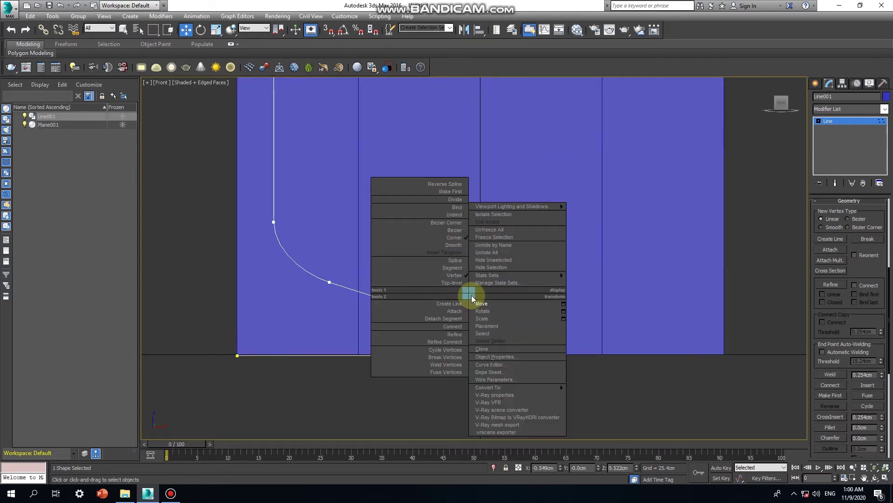
{"action": "left_click", "coordinate": [456, 247]}
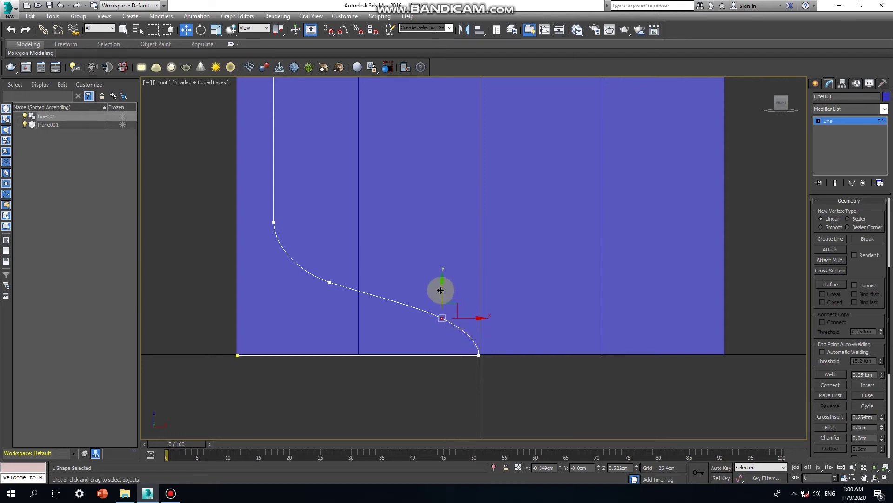
{"action": "left_click_drag", "start_coordinate": [463, 318], "coordinate": [463, 320]}
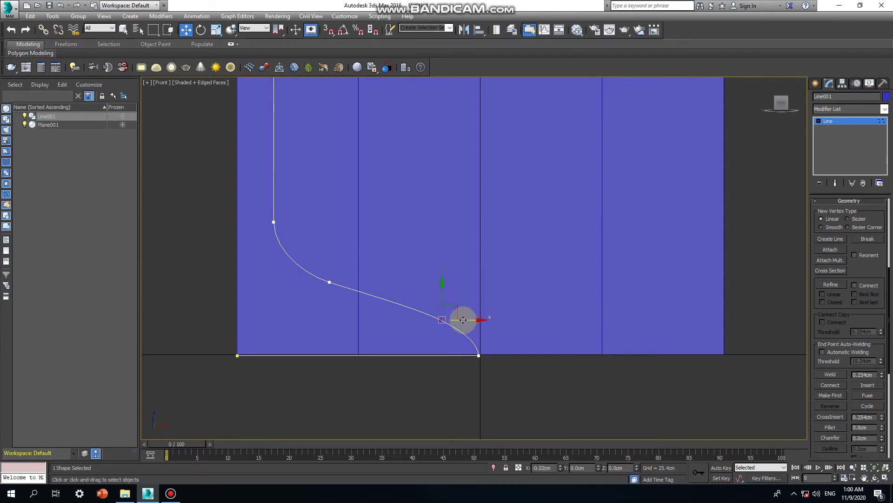
{"action": "scroll", "coordinate": [463, 320], "scroll_direction": "down", "scroll_amount": 2}
{"action": "scroll", "coordinate": [468, 325], "scroll_direction": "down", "scroll_amount": 3}
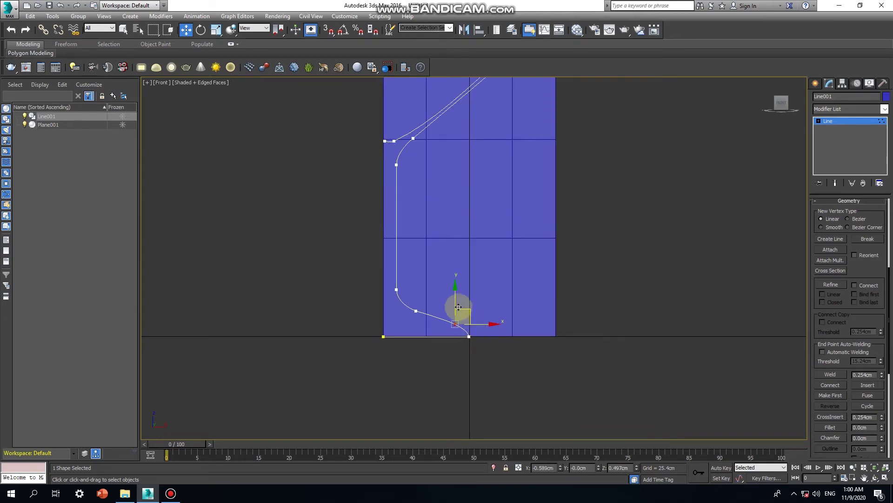
{"action": "scroll", "coordinate": [448, 350], "scroll_direction": "up", "scroll_amount": 2}
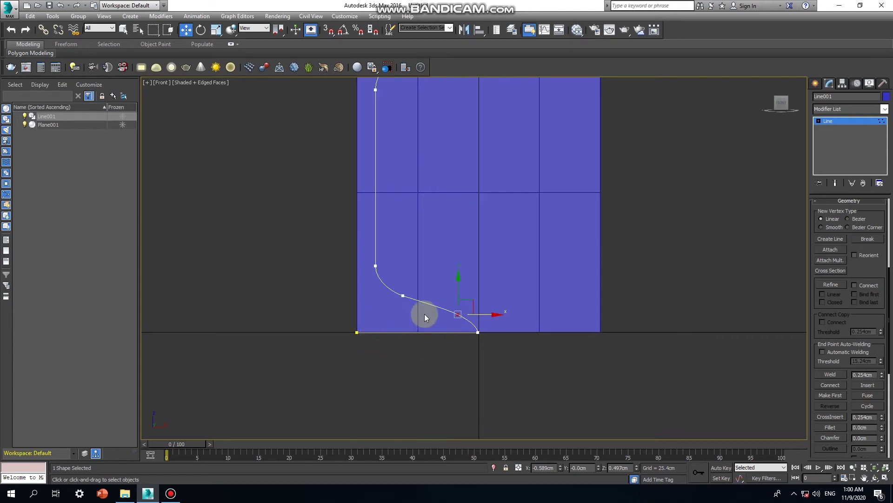
- Move the profile's bottom-left end vertex onto the origin at X 0, Z 0
{"action": "left_click", "coordinate": [372, 337]}
{"action": "left_click", "coordinate": [358, 331]}
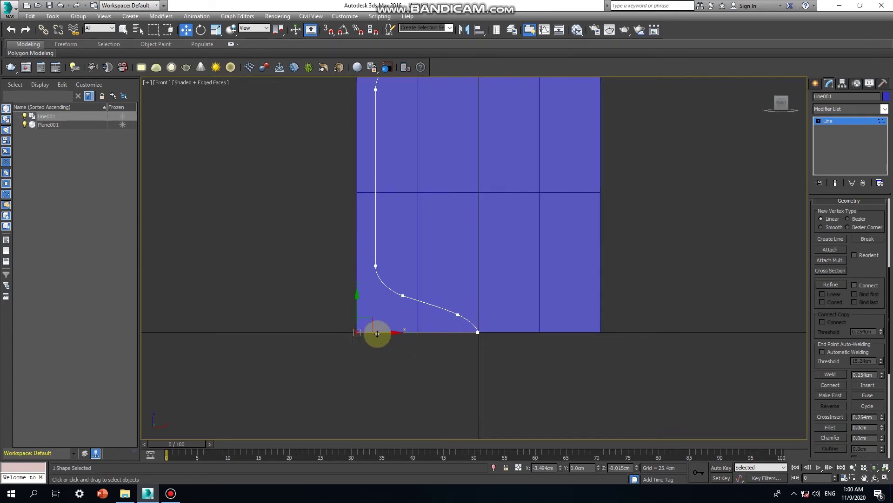
{"action": "middle_click_drag", "start_coordinate": [351, 339], "coordinate": [446, 292]}
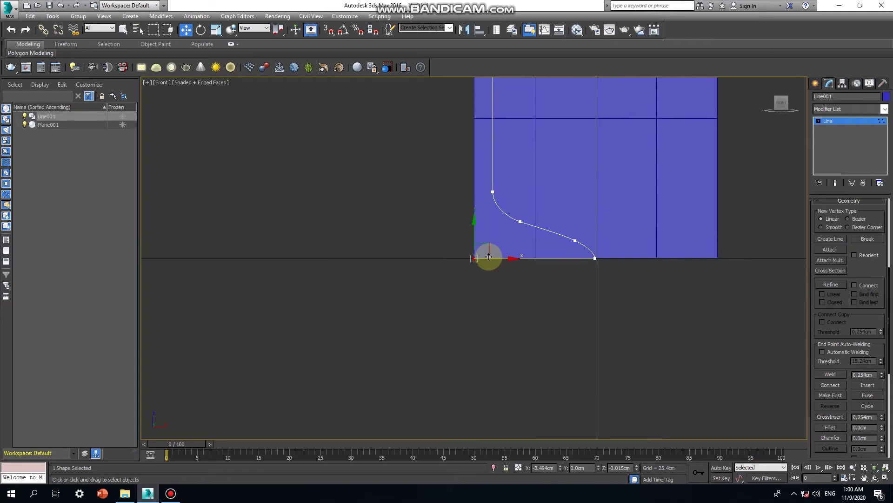
{"action": "scroll", "coordinate": [486, 256], "scroll_direction": "up", "scroll_amount": 3}
{"action": "left_click_drag", "start_coordinate": [487, 257], "coordinate": [487, 257]}
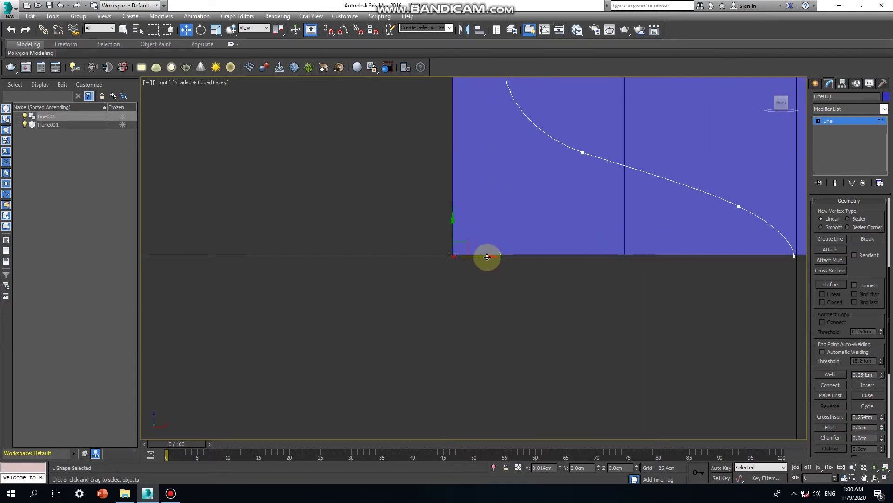
{"action": "scroll", "coordinate": [487, 257], "scroll_direction": "down", "scroll_amount": 5}
{"action": "middle_click_drag", "start_coordinate": [501, 274], "coordinate": [461, 325]}
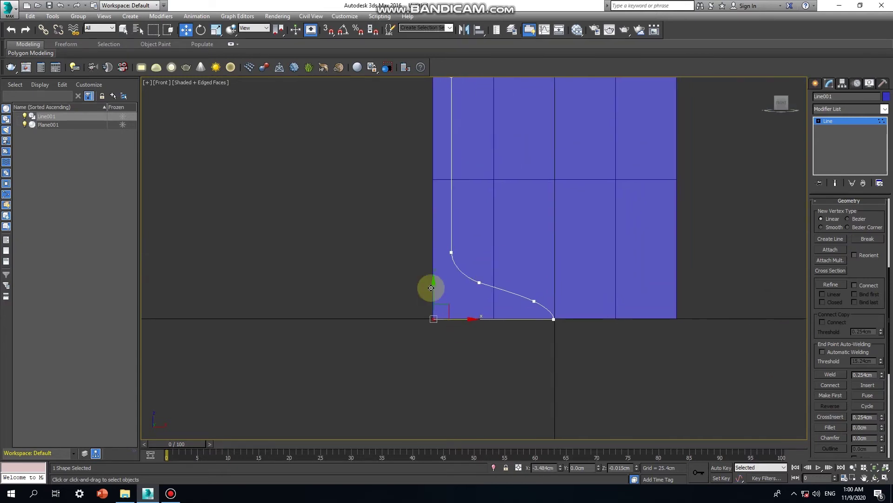
{"action": "scroll", "coordinate": [424, 271], "scroll_direction": "down", "scroll_amount": 4}
{"action": "scroll", "coordinate": [439, 244], "scroll_direction": "down", "scroll_amount": 2}
{"action": "middle_click_drag", "start_coordinate": [429, 256], "coordinate": [375, 266]}
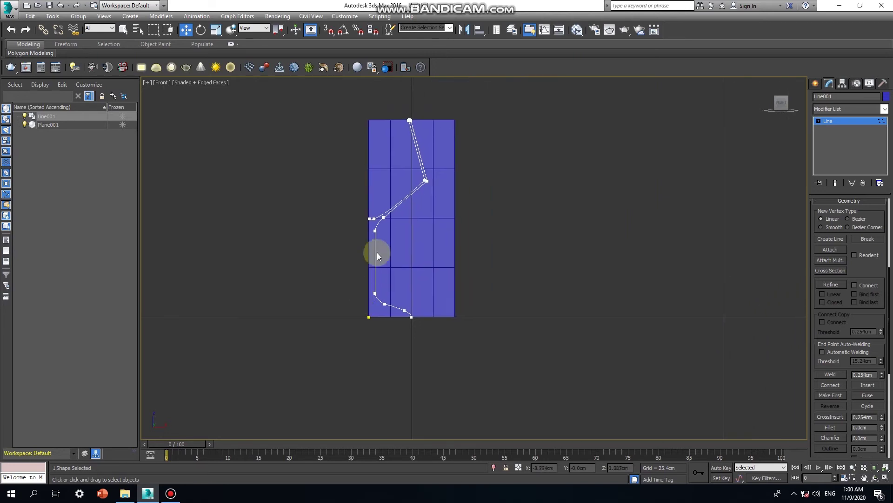
{"action": "scroll", "coordinate": [421, 185], "scroll_direction": "up", "scroll_amount": 2}
- Select the bowl's upper vertex and zoom in on it
{"action": "left_click", "coordinate": [432, 176]}
{"action": "scroll", "coordinate": [433, 176], "scroll_direction": "up", "scroll_amount": 4}
{"action": "scroll", "coordinate": [433, 182], "scroll_direction": "down", "scroll_amount": 3}
{"action": "middle_click_drag", "start_coordinate": [433, 183], "coordinate": [438, 207]}
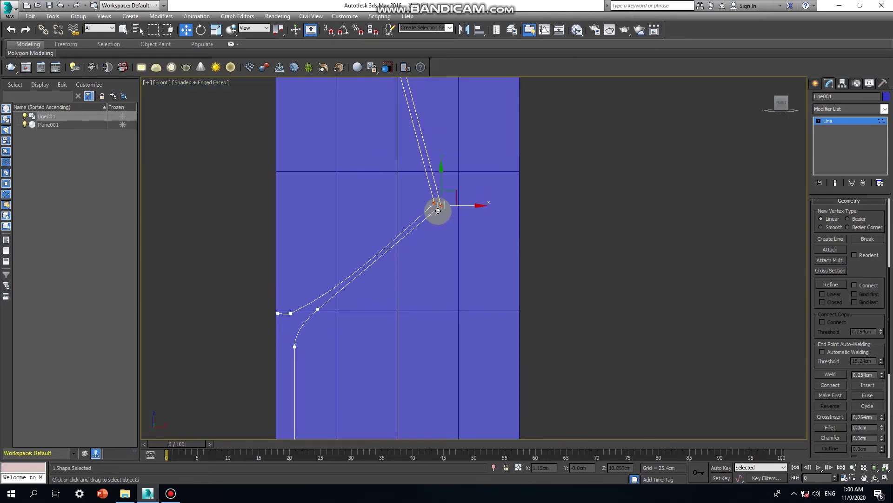
- Make the bowl's upper vertex Smooth and nudge it slightly right
{"action": "right_click", "coordinate": [439, 212]}
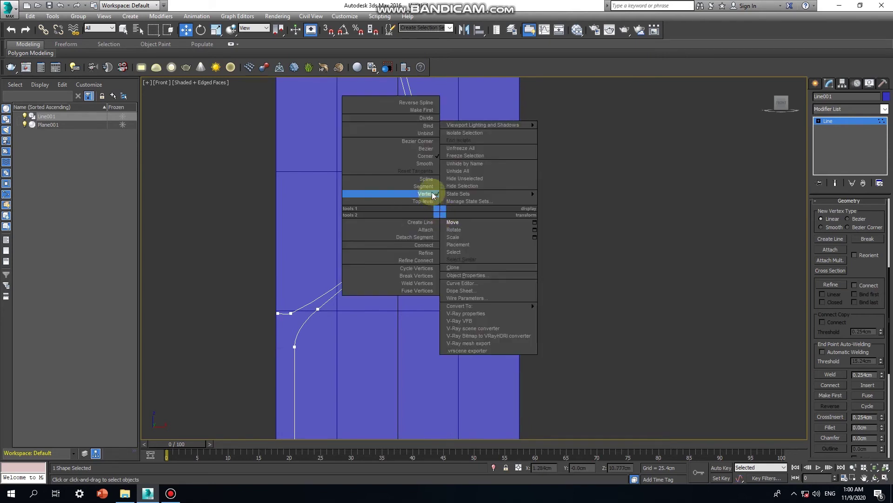
{"action": "left_click", "coordinate": [429, 165]}
{"action": "scroll", "coordinate": [429, 176], "scroll_direction": "down", "scroll_amount": 2}
{"action": "scroll", "coordinate": [429, 184], "scroll_direction": "down", "scroll_amount": 2}
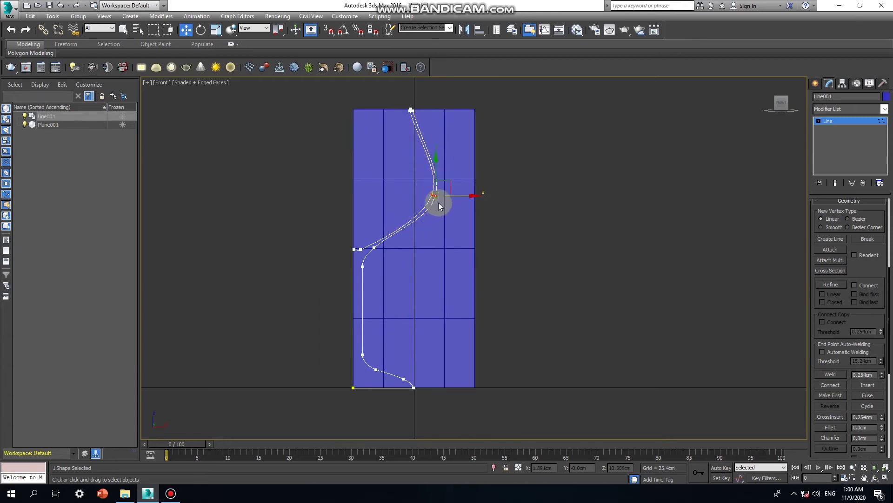
{"action": "scroll", "coordinate": [435, 204], "scroll_direction": "up", "scroll_amount": 7}
{"action": "scroll", "coordinate": [433, 197], "scroll_direction": "down", "scroll_amount": 3}
{"action": "scroll", "coordinate": [434, 195], "scroll_direction": "down", "scroll_amount": 2}
{"action": "scroll", "coordinate": [435, 190], "scroll_direction": "down", "scroll_amount": 2}
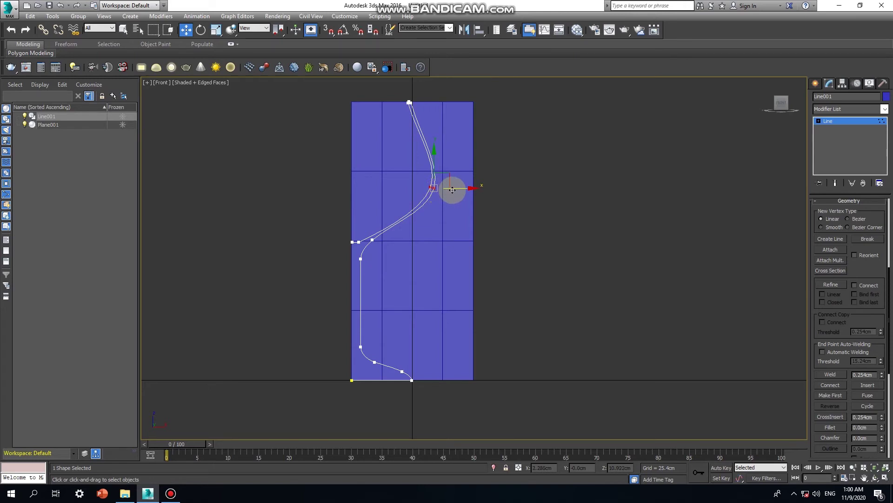
{"action": "left_click_drag", "start_coordinate": [453, 190], "coordinate": [455, 189]}
{"action": "scroll", "coordinate": [434, 192], "scroll_direction": "up", "scroll_amount": 4}
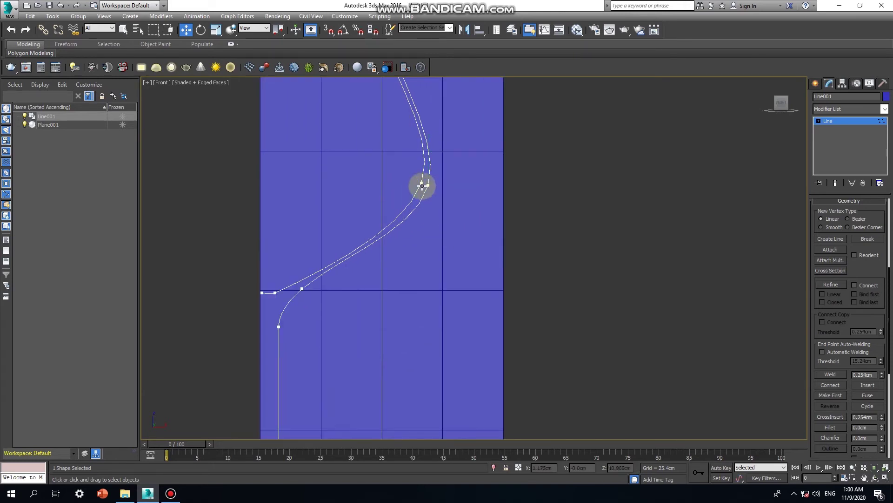
- Shift the neighbouring bowl vertex to bend the bowl, then deselect and exit vertex editing
{"action": "left_click", "coordinate": [421, 181]}
{"action": "scroll", "coordinate": [434, 188], "scroll_direction": "up", "scroll_amount": 4}
{"action": "left_click_drag", "start_coordinate": [431, 183], "coordinate": [437, 178]}
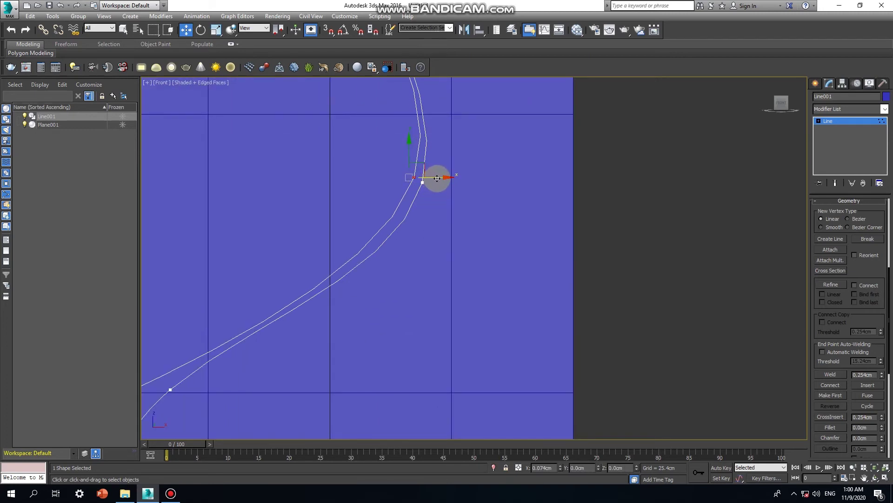
{"action": "scroll", "coordinate": [437, 178], "scroll_direction": "down", "scroll_amount": 4}
{"action": "scroll", "coordinate": [436, 178], "scroll_direction": "down", "scroll_amount": 2}
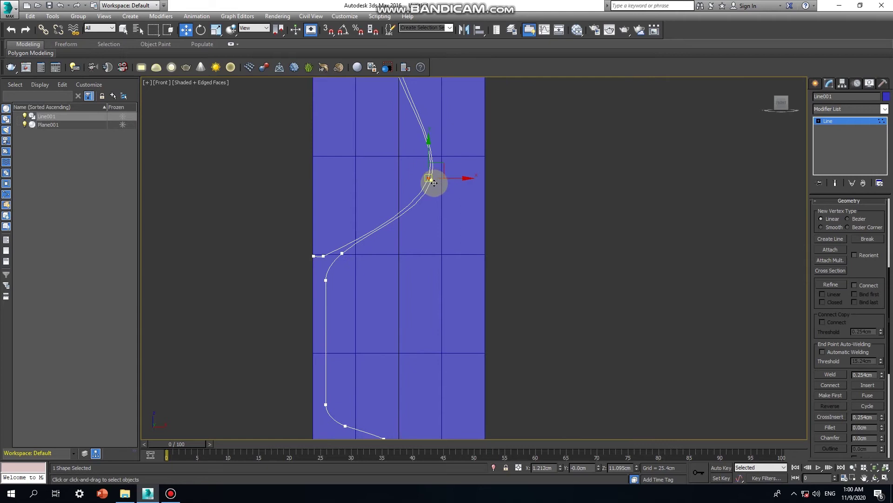
{"action": "left_click_drag", "start_coordinate": [441, 178], "coordinate": [438, 177]}
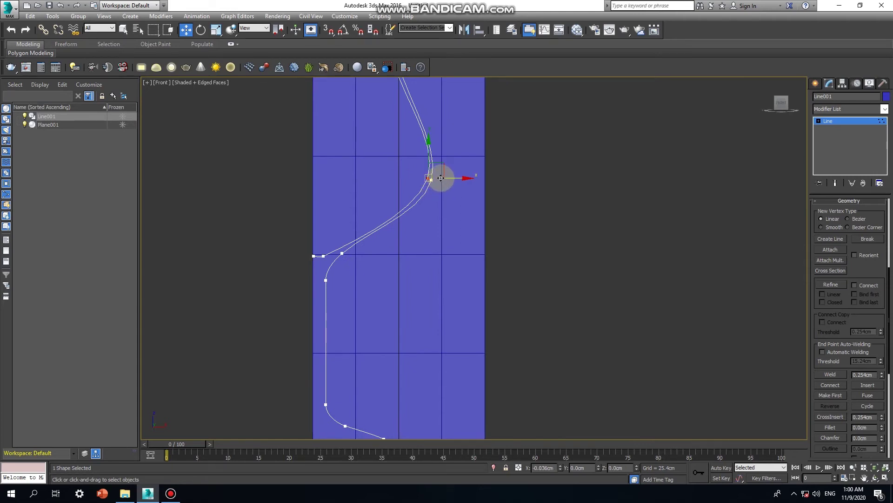
{"action": "scroll", "coordinate": [436, 198], "scroll_direction": "down", "scroll_amount": 2}
{"action": "scroll", "coordinate": [437, 191], "scroll_direction": "up", "scroll_amount": 3}
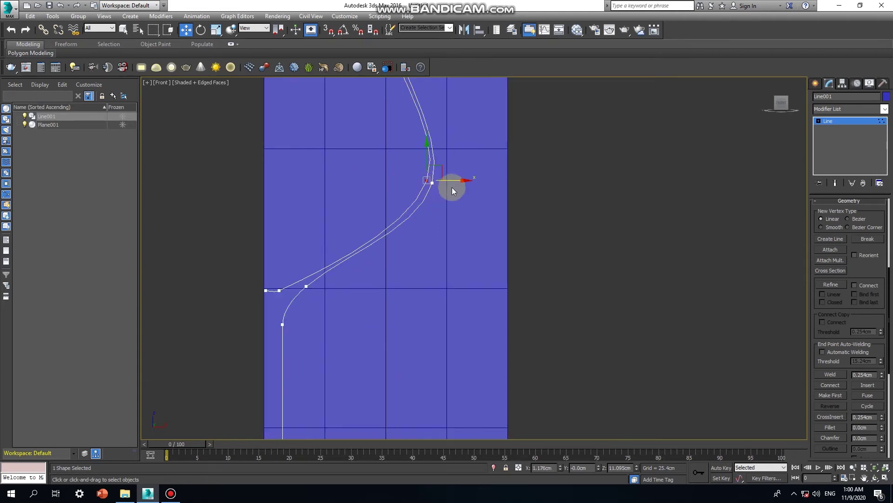
{"action": "scroll", "coordinate": [450, 202], "scroll_direction": "down", "scroll_amount": 2}
{"action": "left_click", "coordinate": [500, 192]}
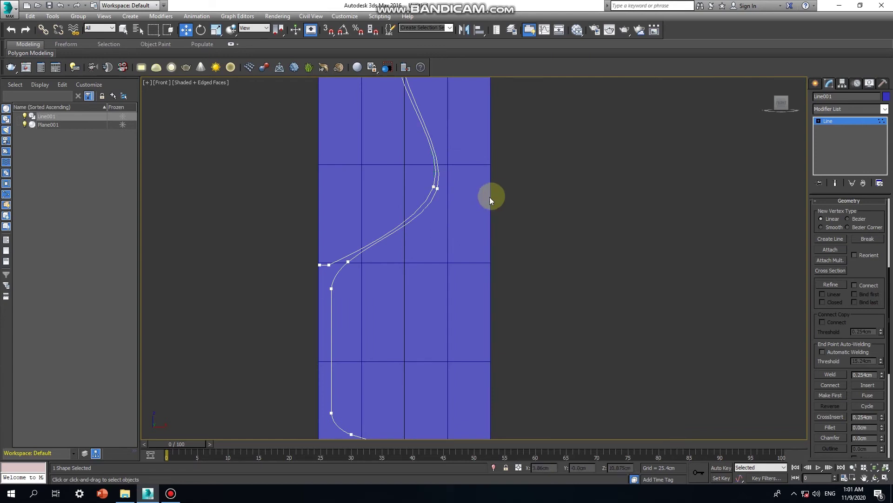
{"action": "scroll", "coordinate": [482, 202], "scroll_direction": "down", "scroll_amount": 3}
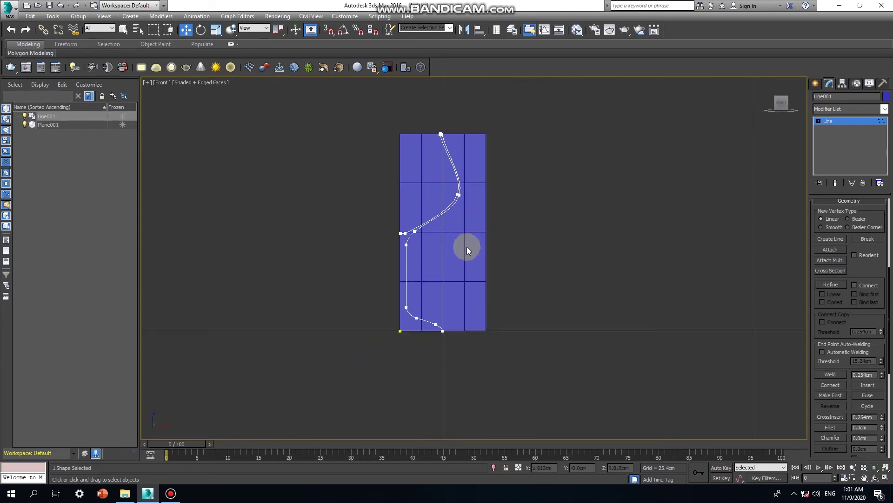
{"action": "left_click", "coordinate": [848, 122]}
- Add a Lathe modifier to Line001 and lower its segments from 32 to 20
{"action": "left_click", "coordinate": [845, 110]}
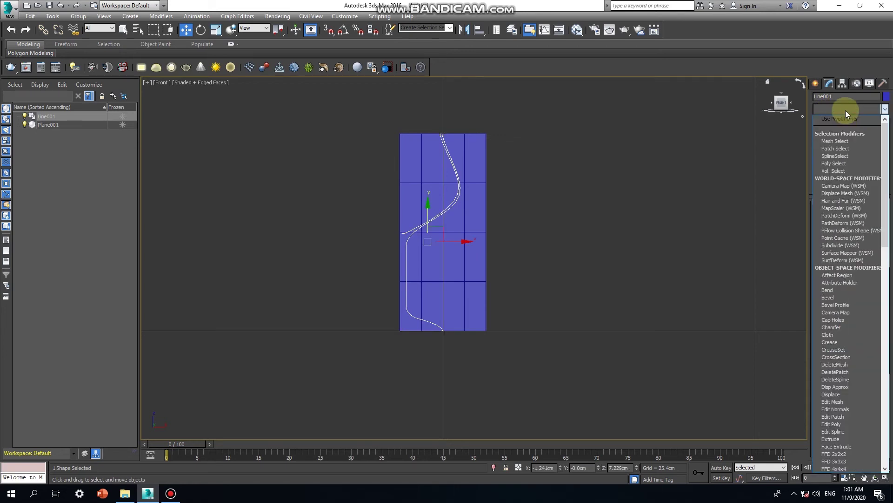
{"action": "scroll", "coordinate": [840, 181], "scroll_direction": "down", "scroll_amount": 2}
{"action": "scroll", "coordinate": [840, 186], "scroll_direction": "down", "scroll_amount": 3}
{"action": "scroll", "coordinate": [844, 200], "scroll_direction": "down", "scroll_amount": 2}
{"action": "scroll", "coordinate": [850, 214], "scroll_direction": "down", "scroll_amount": 3}
{"action": "scroll", "coordinate": [849, 213], "scroll_direction": "down", "scroll_amount": 2}
{"action": "scroll", "coordinate": [850, 213], "scroll_direction": "up", "scroll_amount": 1}
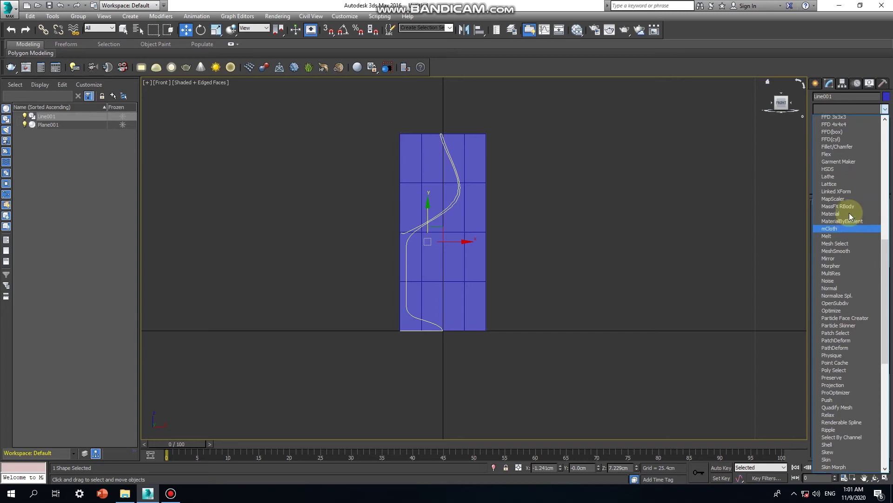
{"action": "scroll", "coordinate": [849, 213], "scroll_direction": "up", "scroll_amount": 1}
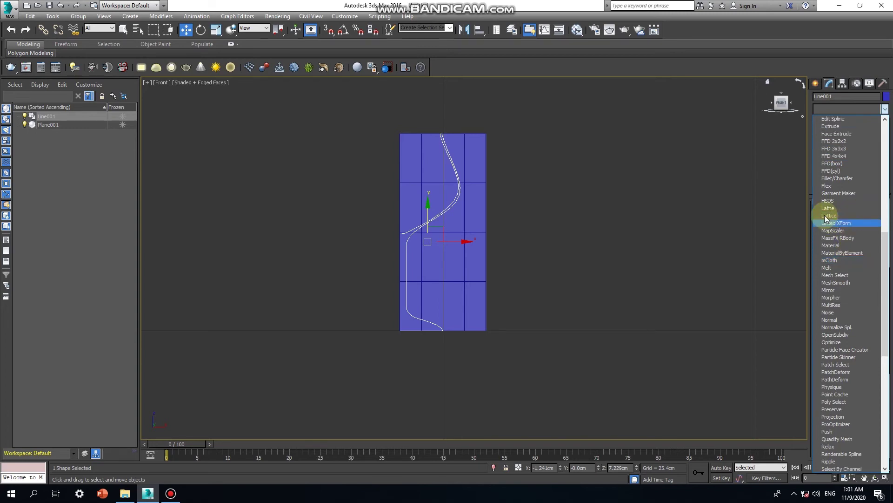
{"action": "left_click", "coordinate": [833, 208]}
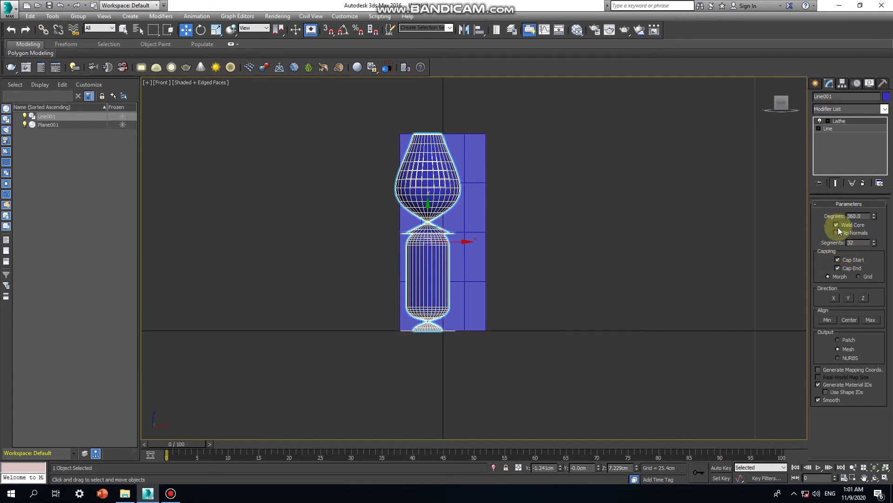
{"action": "left_click", "coordinate": [874, 245]}
- Set the Lathe segments to 35 and align the revolve axis to Min
{"action": "left_click", "coordinate": [875, 244]}
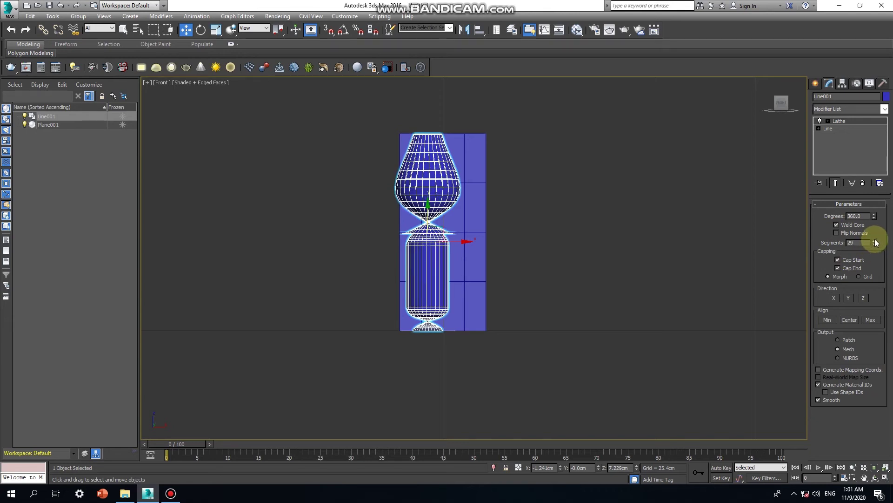
{"action": "left_click_drag", "start_coordinate": [875, 241], "coordinate": [874, 236]}
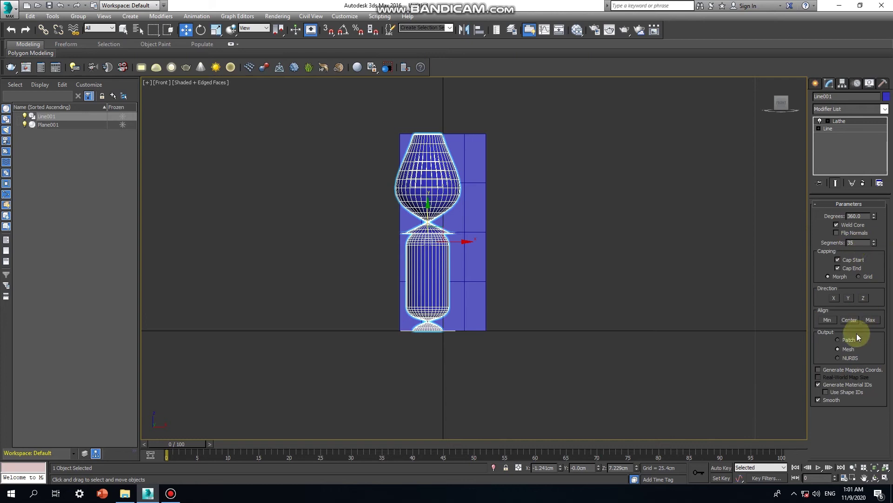
{"action": "left_click", "coordinate": [828, 320]}
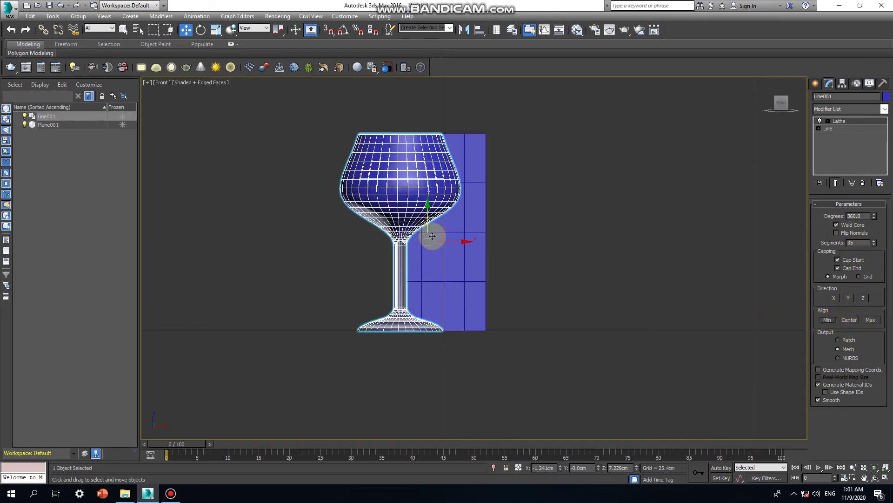
{"action": "scroll", "coordinate": [431, 233], "scroll_direction": "down", "scroll_amount": 2}
{"action": "middle_click_drag", "start_coordinate": [431, 253], "coordinate": [441, 264], "text": "alt"}
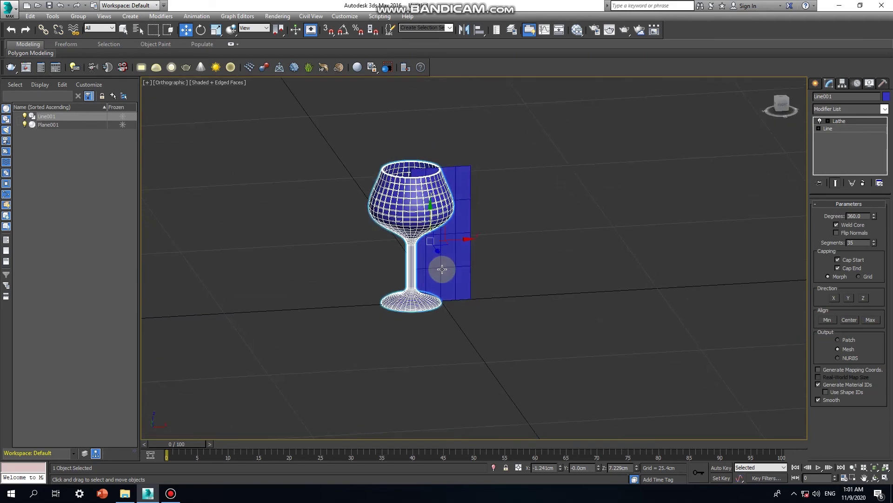
- Check the glass in Front and Perspective views, then delete the reference Plane001
{"action": "key", "text": "f"}
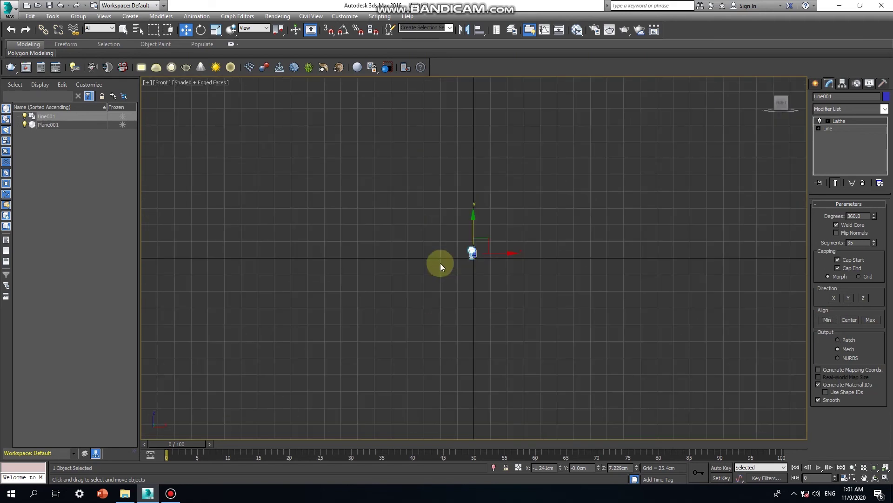
{"action": "scroll", "coordinate": [463, 258], "scroll_direction": "up", "scroll_amount": 10}
{"action": "scroll", "coordinate": [500, 260], "scroll_direction": "down", "scroll_amount": 1}
{"action": "mouse_move", "coordinate": [500, 265]}
{"action": "middle_mouse_down"}
{"action": "mouse_move", "coordinate": [462, 234]}
{"action": "mouse_move", "coordinate": [459, 255]}
{"action": "middle_mouse_up"}
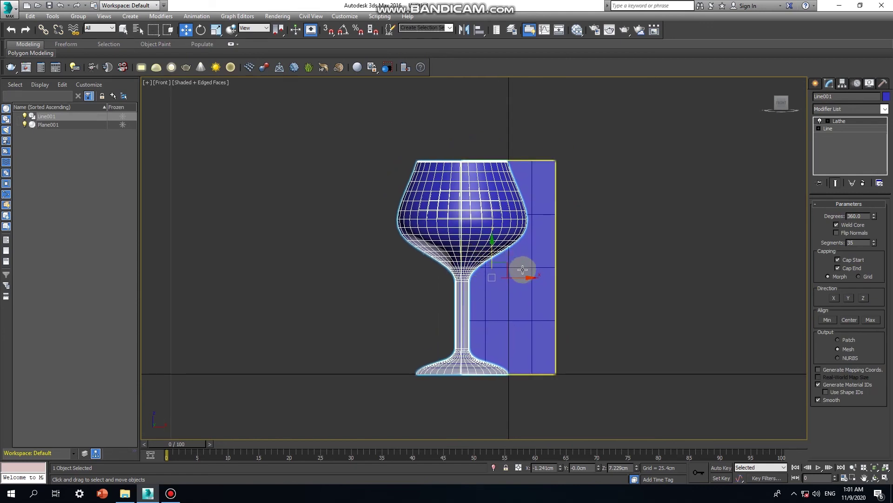
{"action": "key", "text": "p"}
{"action": "mouse_move", "coordinate": [523, 266]}
{"action": "middle_mouse_down", "text": "alt"}
{"action": "mouse_move", "coordinate": [516, 283]}
{"action": "mouse_move", "coordinate": [524, 323]}
{"action": "mouse_move", "coordinate": [535, 303]}
{"action": "mouse_move", "coordinate": [567, 284]}
{"action": "mouse_move", "coordinate": [555, 265]}
{"action": "mouse_move", "coordinate": [563, 279]}
{"action": "mouse_move", "coordinate": [554, 277]}
{"action": "middle_mouse_up", "text": "alt"}
{"action": "scroll", "coordinate": [518, 281], "scroll_direction": "down", "scroll_amount": 3}
{"action": "scroll", "coordinate": [516, 303], "scroll_direction": "up", "scroll_amount": 3}
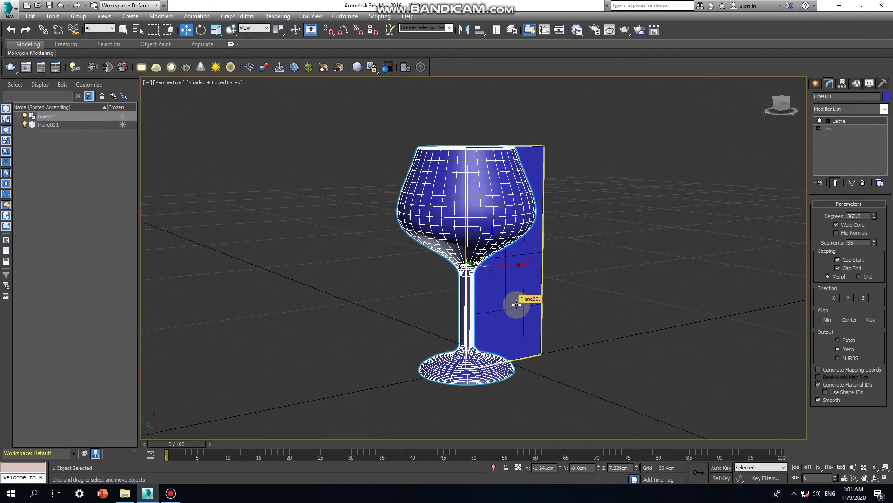
{"action": "left_click", "coordinate": [535, 280]}
{"action": "key", "text": "Delete"}
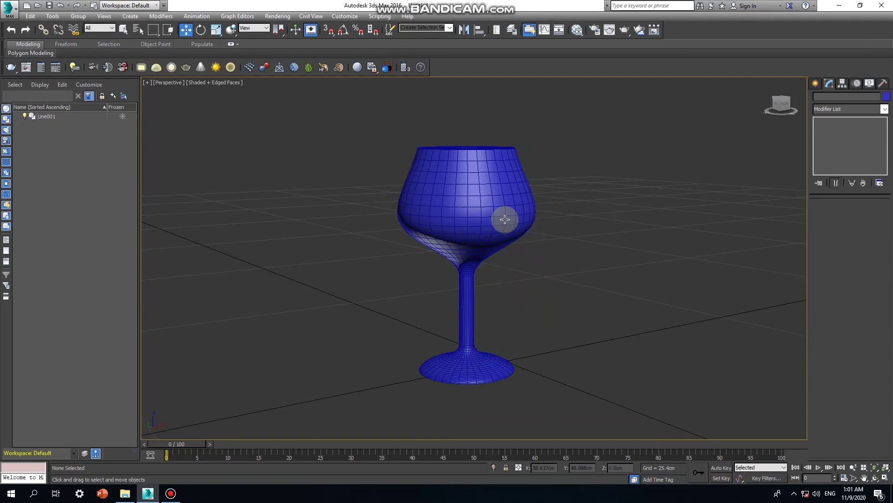
- Change the lathed glass's object colour to white and return to the Line level of the stack
{"action": "left_click", "coordinate": [504, 215]}
{"action": "left_click", "coordinate": [885, 98]}
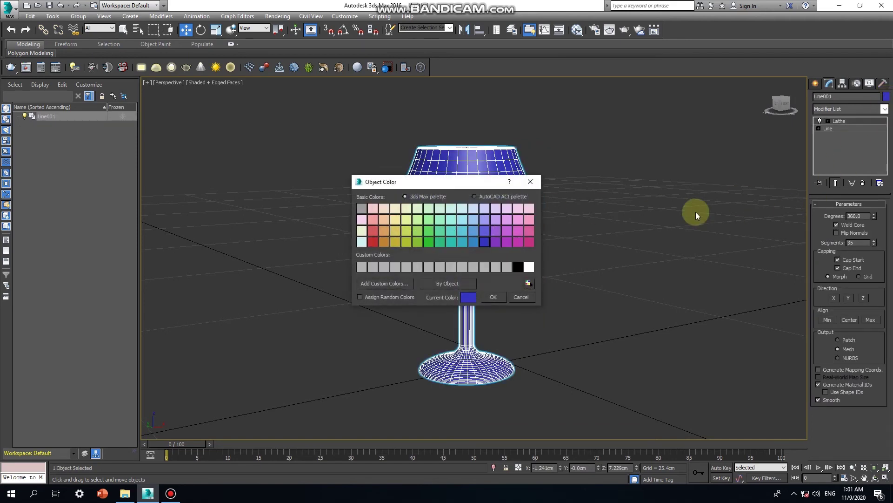
{"action": "left_click", "coordinate": [529, 269]}
{"action": "left_click", "coordinate": [493, 298]}
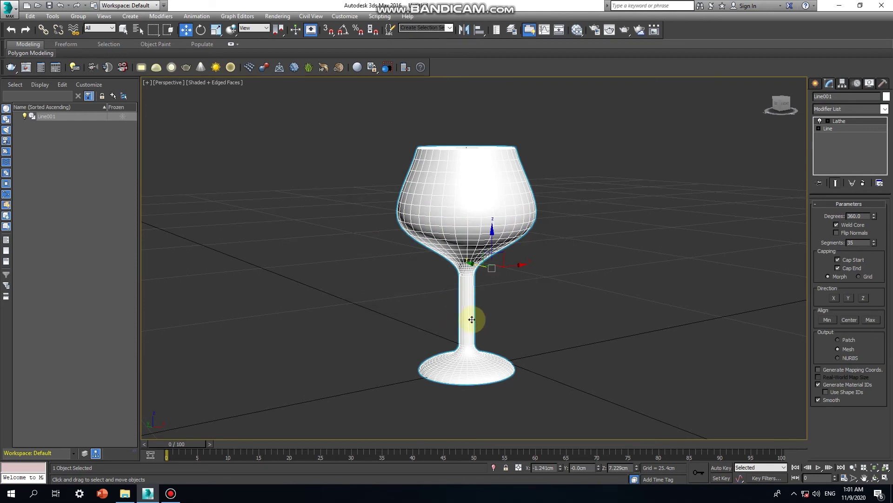
{"action": "left_click", "coordinate": [837, 128]}
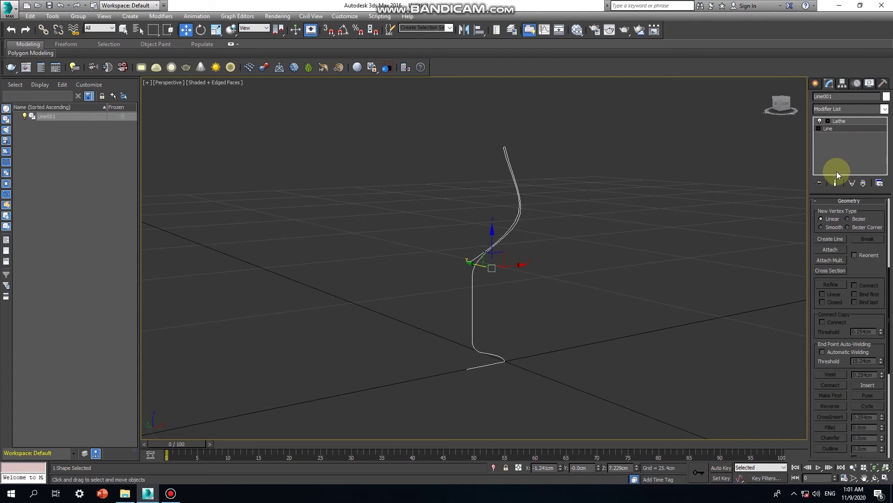
- In Front view, shift the two stem vertices left along X with Show End Result enabled
{"action": "scroll", "coordinate": [843, 229], "scroll_direction": "up", "scroll_amount": 3}
{"action": "scroll", "coordinate": [842, 226], "scroll_direction": "up", "scroll_amount": 2}
{"action": "scroll", "coordinate": [841, 224], "scroll_direction": "up", "scroll_amount": 1}
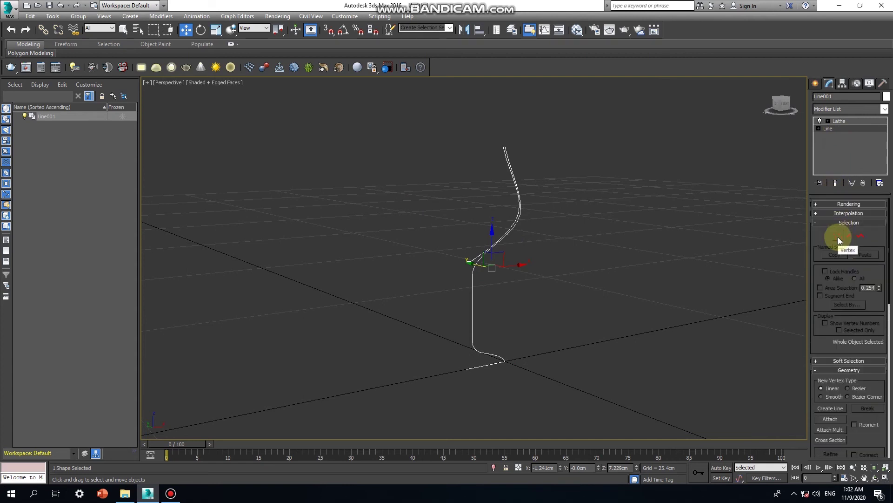
{"action": "left_click", "coordinate": [839, 236]}
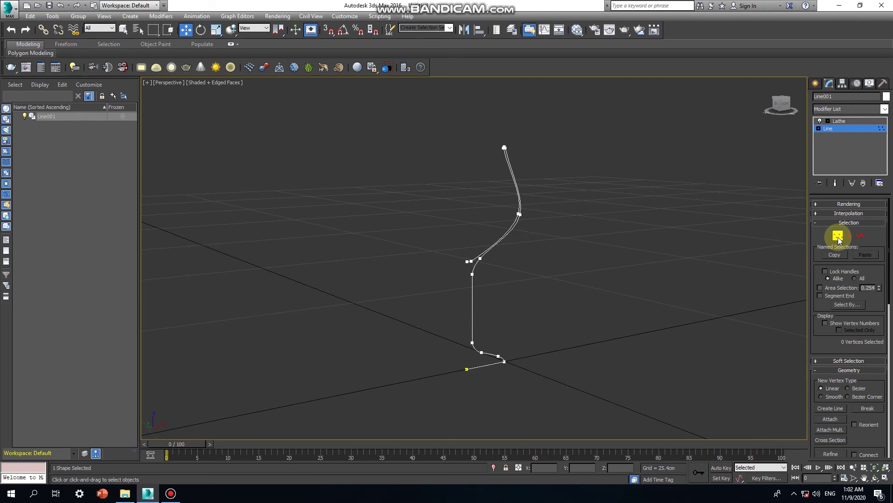
{"action": "key", "text": "f"}
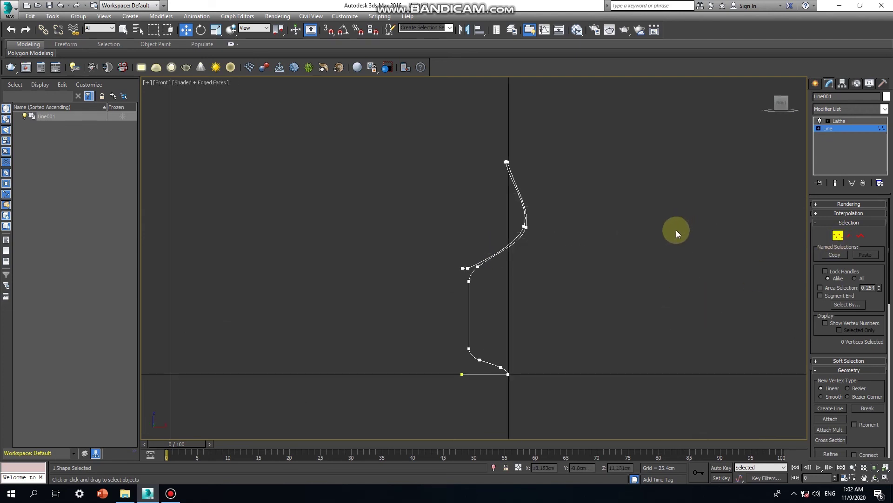
{"action": "scroll", "coordinate": [459, 328], "scroll_direction": "up", "scroll_amount": 3}
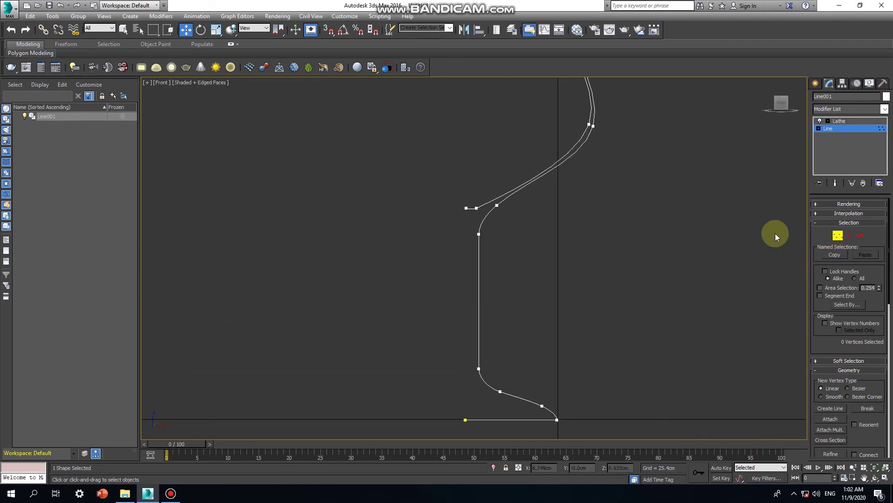
{"action": "mouse_move", "coordinate": [504, 224]}
{"action": "left_mouse_down"}
{"action": "mouse_move", "coordinate": [466, 384]}
{"action": "mouse_move", "coordinate": [503, 368]}
{"action": "left_mouse_up"}
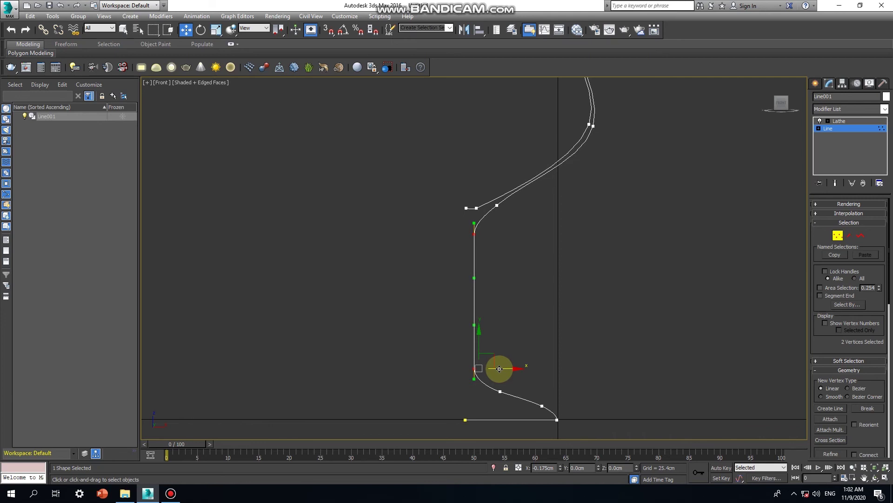
{"action": "left_click_drag", "start_coordinate": [498, 368], "coordinate": [515, 360]}
{"action": "left_click", "coordinate": [834, 185]}
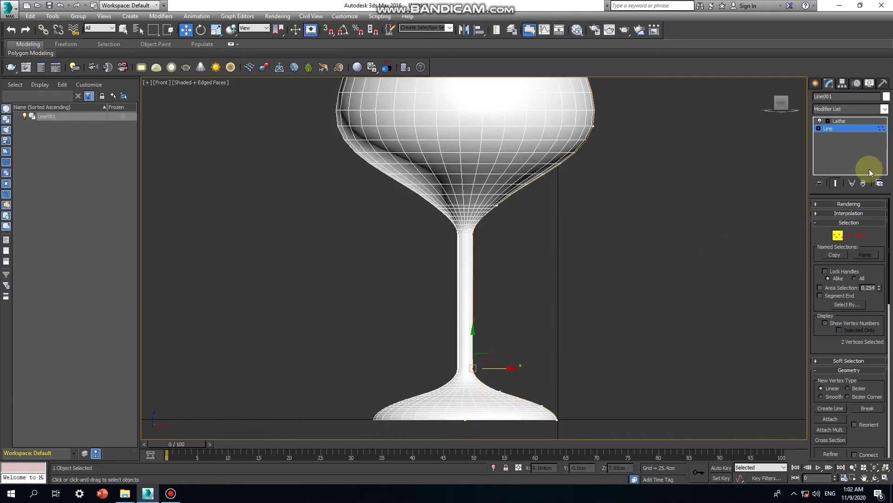
{"action": "left_click", "coordinate": [836, 184]}
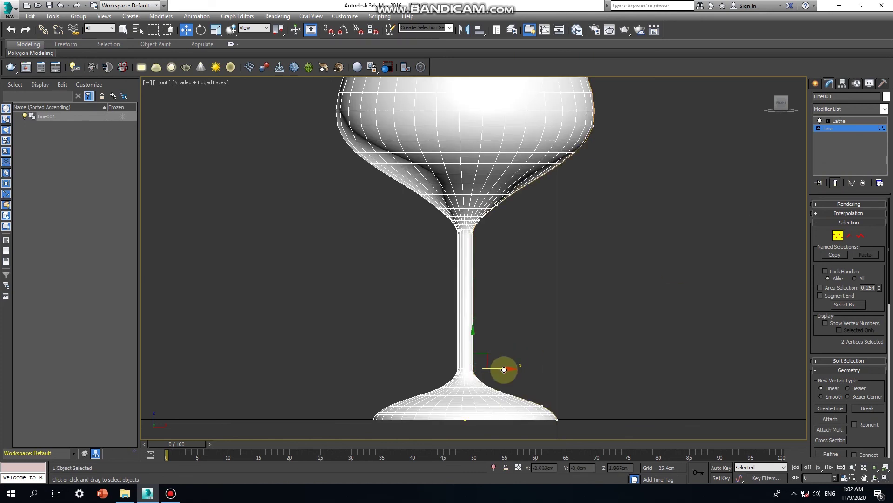
{"action": "left_click_drag", "start_coordinate": [503, 369], "coordinate": [503, 369]}
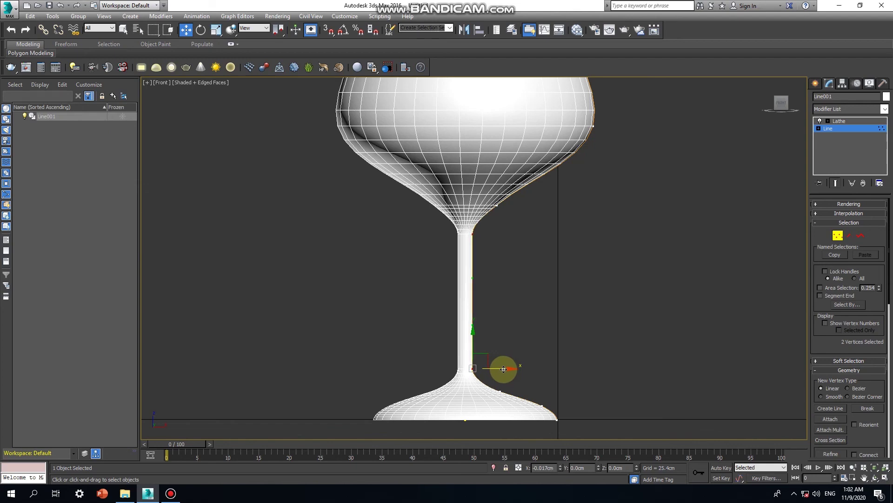
{"action": "mouse_move", "coordinate": [529, 303]}
{"action": "middle_mouse_down", "text": "alt"}
{"action": "mouse_move", "coordinate": [530, 217]}
{"action": "mouse_move", "coordinate": [546, 234]}
{"action": "middle_mouse_up", "text": "alt"}
- Exit Vertex mode, deselect the glass, and orbit the Perspective view to look down into the bowl
{"action": "key", "text": "p"}
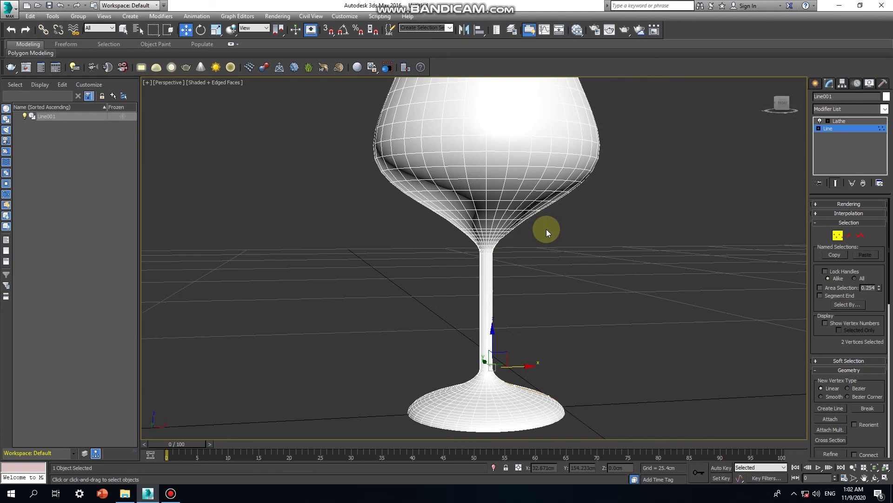
{"action": "mouse_move", "coordinate": [553, 244]}
{"action": "middle_mouse_down", "text": "alt"}
{"action": "mouse_move", "coordinate": [570, 258]}
{"action": "mouse_move", "coordinate": [579, 247]}
{"action": "mouse_move", "coordinate": [573, 262]}
{"action": "mouse_move", "coordinate": [576, 243]}
{"action": "mouse_move", "coordinate": [601, 284]}
{"action": "mouse_move", "coordinate": [560, 250]}
{"action": "mouse_move", "coordinate": [502, 236]}
{"action": "mouse_move", "coordinate": [535, 228]}
{"action": "middle_mouse_up", "text": "alt"}
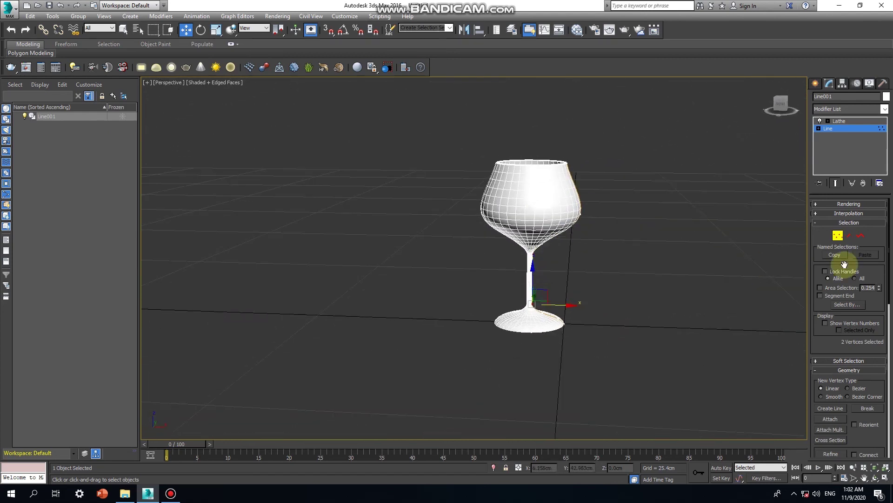
{"action": "left_click", "coordinate": [839, 236]}
{"action": "middle_click_drag", "start_coordinate": [668, 244], "coordinate": [702, 270], "text": "alt"}
{"action": "scroll", "coordinate": [651, 252], "scroll_direction": "down", "scroll_amount": 3}
{"action": "scroll", "coordinate": [652, 253], "scroll_direction": "up", "scroll_amount": 3}
{"action": "mouse_move", "coordinate": [651, 249]}
{"action": "middle_mouse_down", "text": "alt"}
{"action": "mouse_move", "coordinate": [642, 266]}
{"action": "mouse_move", "coordinate": [633, 245]}
{"action": "middle_mouse_up", "text": "alt"}
{"action": "left_click", "coordinate": [632, 245]}
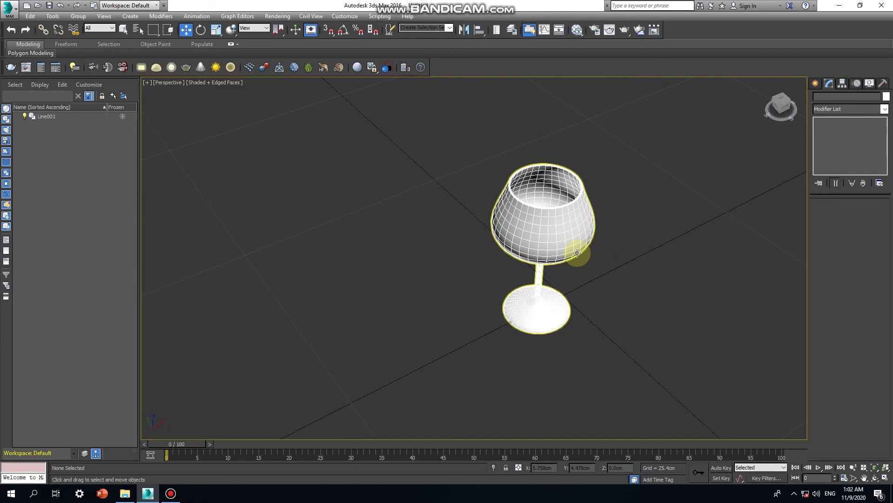
{"action": "mouse_move", "coordinate": [596, 255]}
{"action": "middle_mouse_down", "text": "alt"}
{"action": "mouse_move", "coordinate": [644, 245]}
{"action": "mouse_move", "coordinate": [650, 192]}
{"action": "mouse_move", "coordinate": [618, 212]}
{"action": "mouse_move", "coordinate": [577, 190]}
{"action": "mouse_move", "coordinate": [587, 169]}
{"action": "mouse_move", "coordinate": [607, 175]}
{"action": "mouse_move", "coordinate": [593, 186]}
{"action": "mouse_move", "coordinate": [532, 188]}
{"action": "mouse_move", "coordinate": [585, 213]}
{"action": "middle_mouse_up", "text": "alt"}
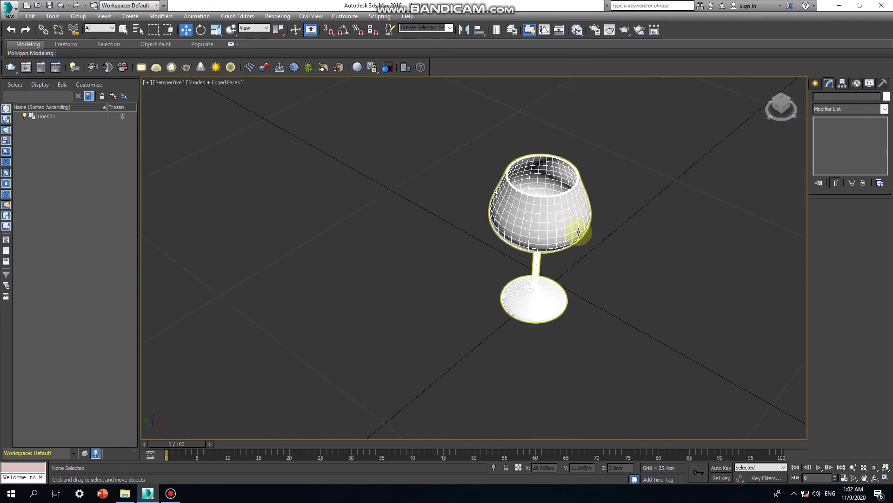
{"action": "scroll", "coordinate": [572, 183], "scroll_direction": "up", "scroll_amount": 3}
{"action": "scroll", "coordinate": [577, 186], "scroll_direction": "down", "scroll_amount": 3}
{"action": "mouse_move", "coordinate": [590, 213]}
{"action": "middle_mouse_down", "text": "alt"}
{"action": "mouse_move", "coordinate": [595, 244]}
{"action": "mouse_move", "coordinate": [590, 192]}
{"action": "middle_mouse_up", "text": "alt"}
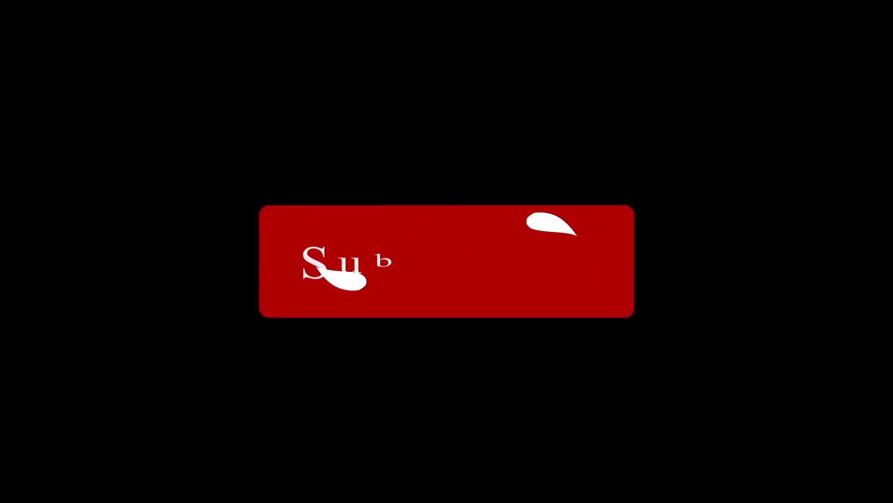